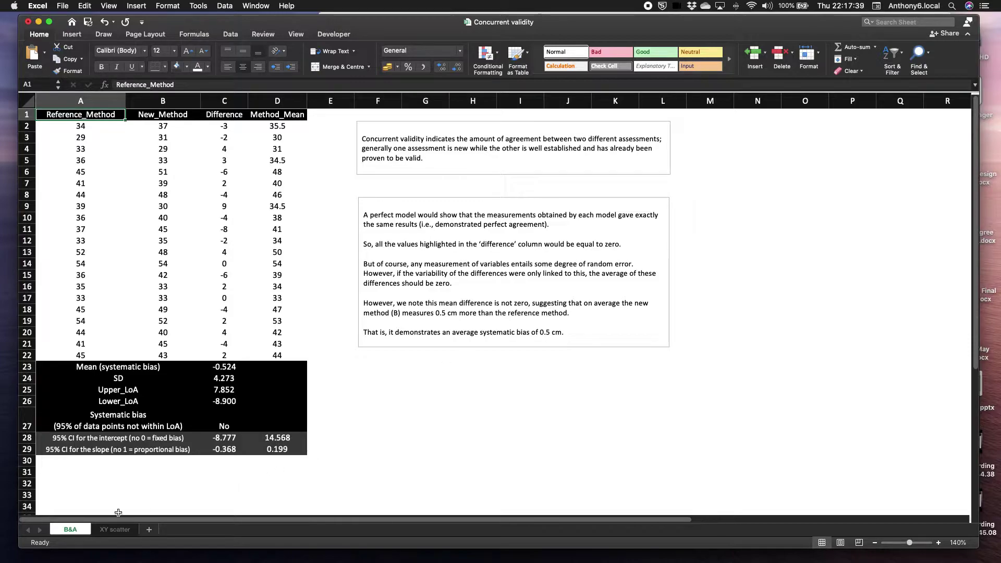
Step: Switch to the XY scatter sheet showing the correlation chart with R² = 0.7039
{"action": "left_click", "coordinate": [117, 530]}
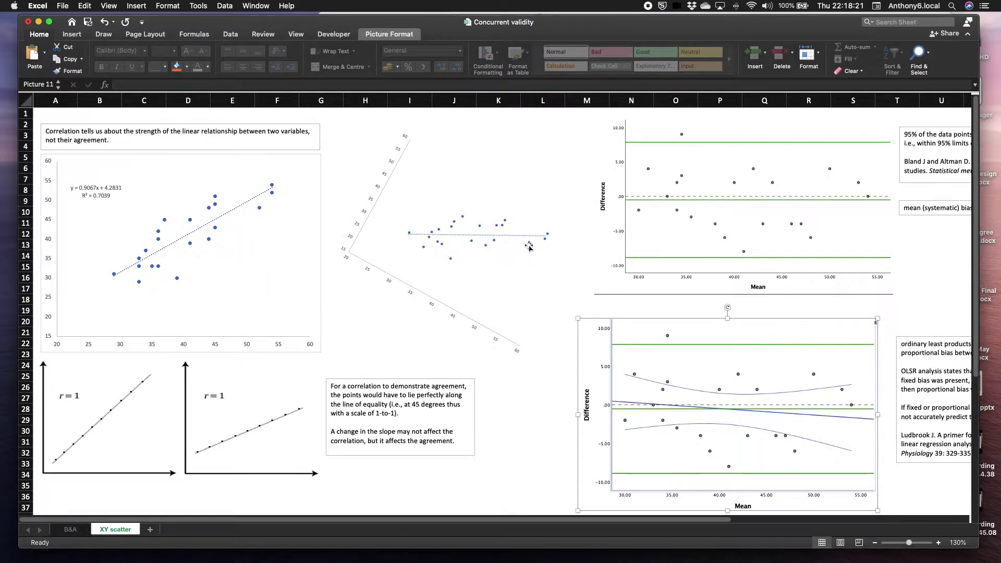
Step: Scroll right and down to the lower Bland-Altman regression chart and its fixed/proportional bias notes
{"action": "scroll", "coordinate": [631, 249], "scroll_direction": "right", "scroll_amount": 5}
{"action": "scroll", "coordinate": [620, 249], "scroll_direction": "right", "scroll_amount": 2}
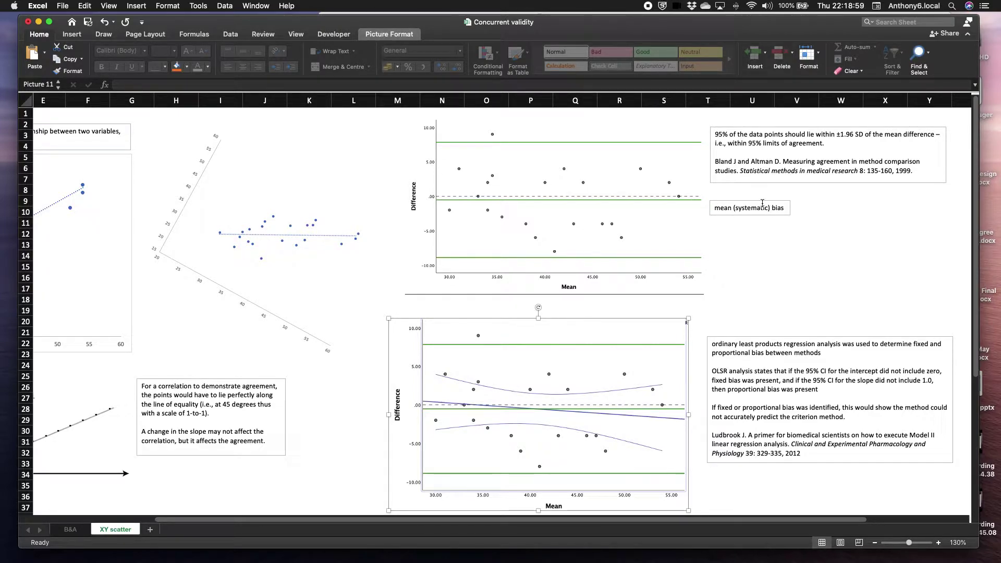
{"action": "scroll", "coordinate": [554, 221], "scroll_direction": "down", "scroll_amount": 5}
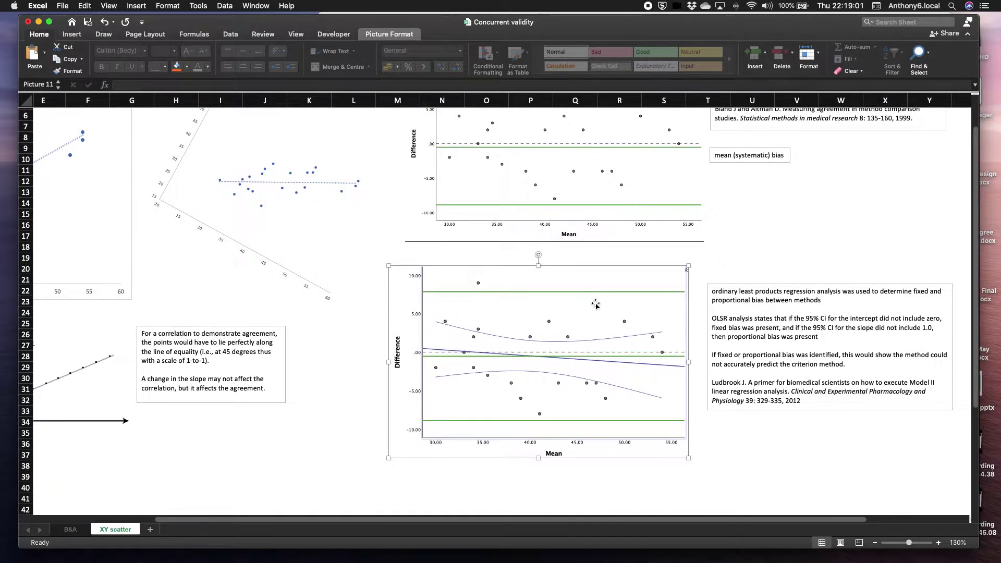
{"action": "scroll", "coordinate": [596, 305], "scroll_direction": "down", "scroll_amount": 4}
{"action": "scroll", "coordinate": [578, 295], "scroll_direction": "down", "scroll_amount": 2}
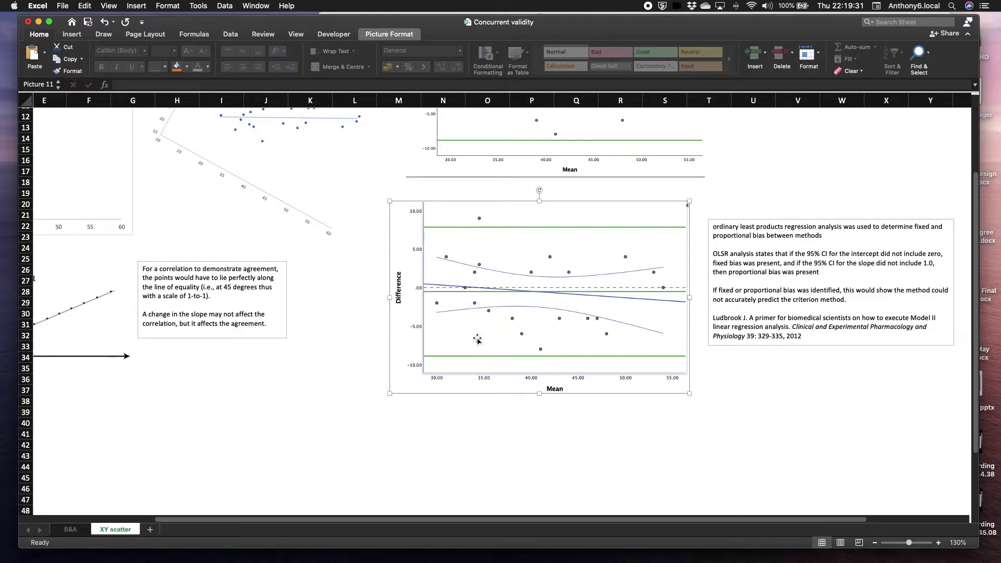
Step: On the B&A sheet, inspect the Difference formula =A2-B2 and the mean bias cell (−0.524)
{"action": "left_click", "coordinate": [70, 529]}
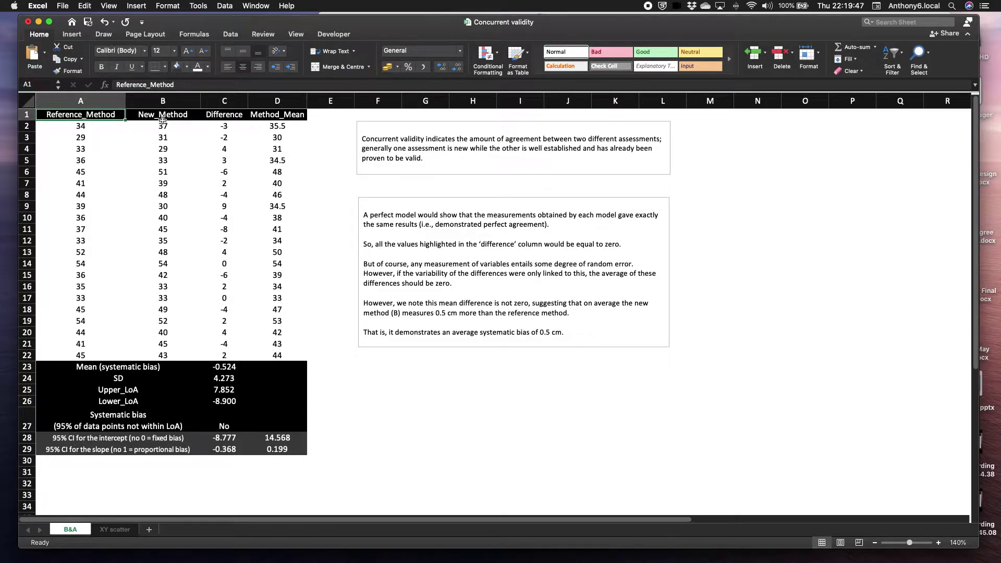
{"action": "left_click", "coordinate": [80, 126]}
{"action": "left_click", "coordinate": [157, 124]}
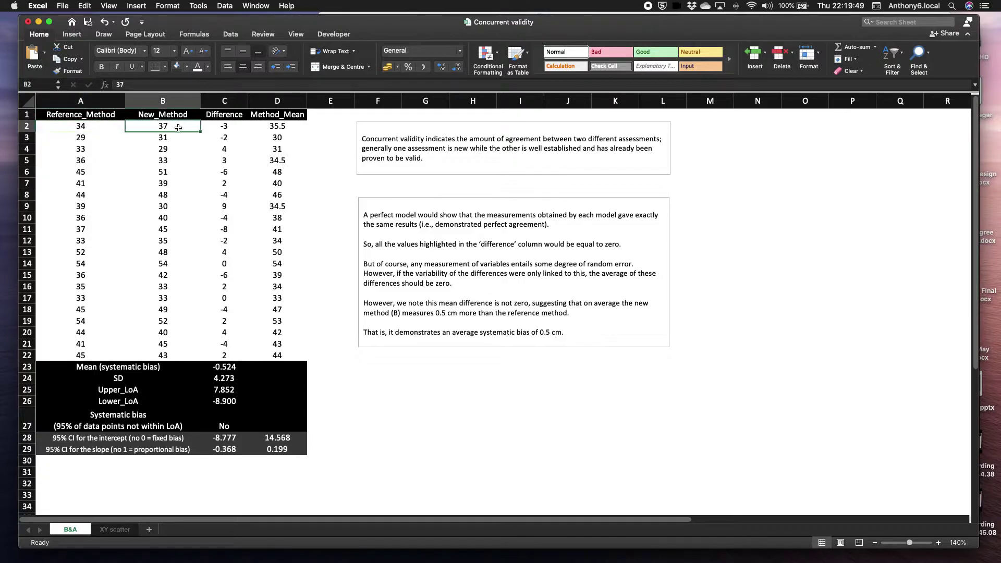
{"action": "left_click", "coordinate": [224, 127]}
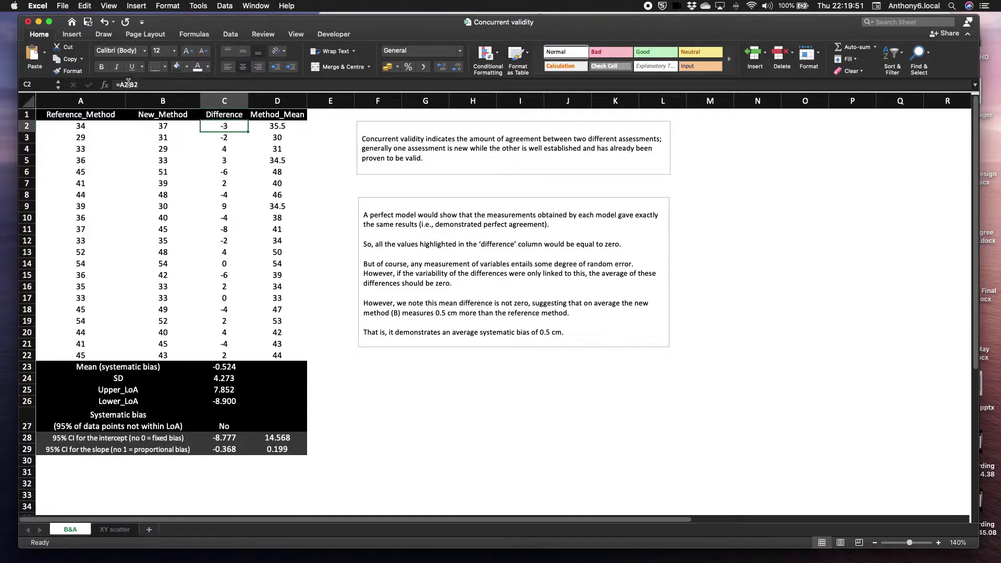
{"action": "double_click", "coordinate": [224, 127]}
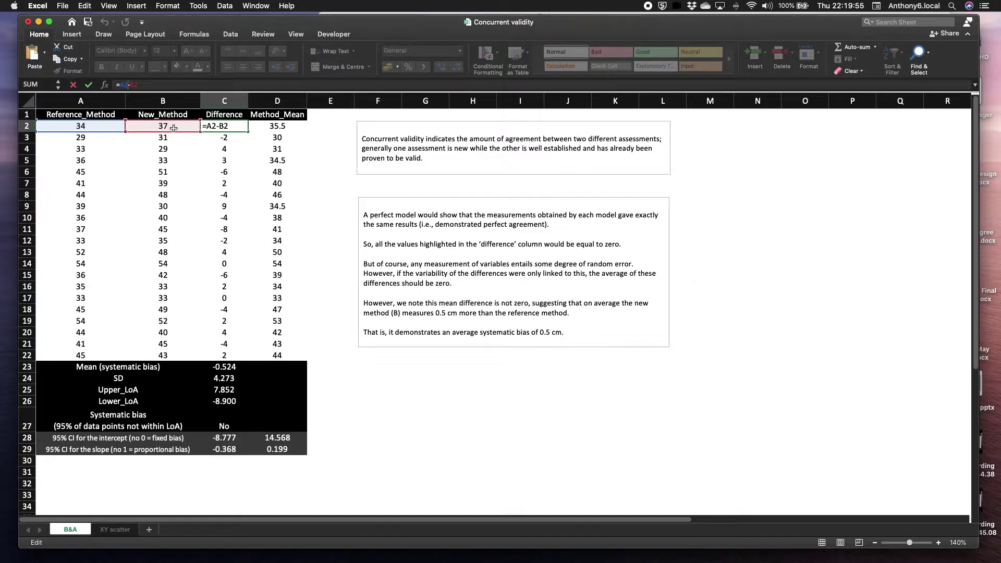
{"action": "key", "text": "Escape"}
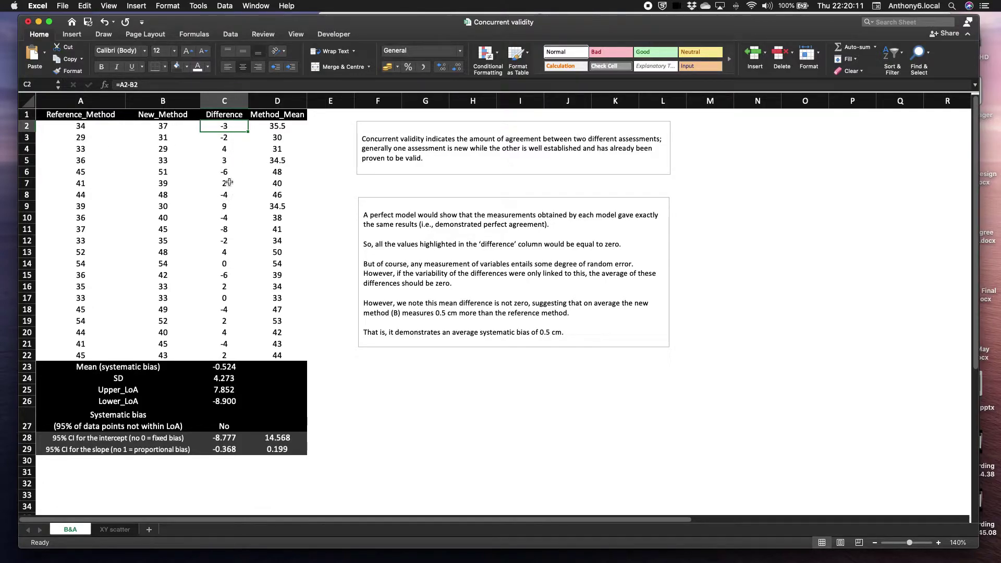
{"action": "left_click", "coordinate": [222, 367]}
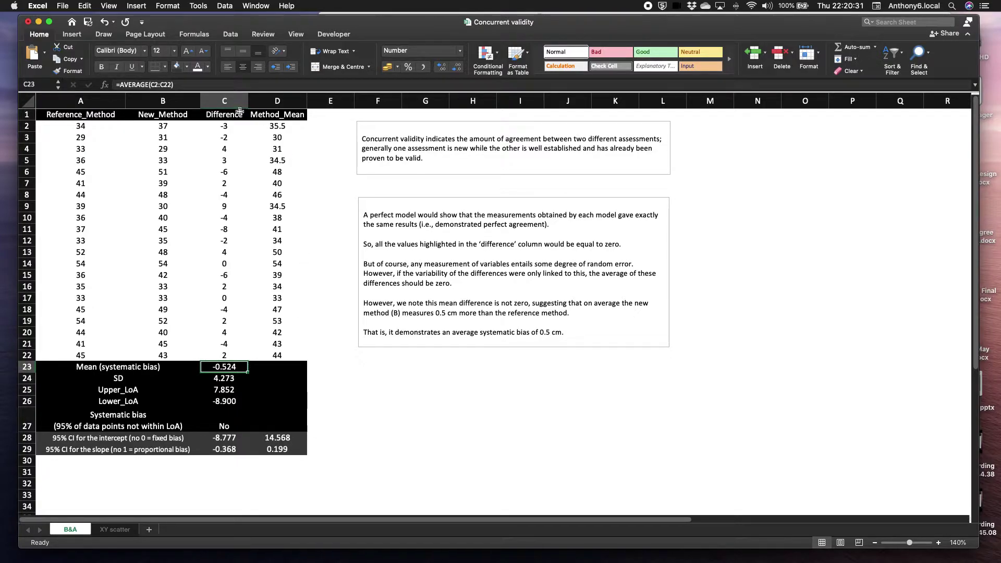
Step: Inspect the row 2 Difference and Method_Mean formulas without changing them
{"action": "left_click", "coordinate": [226, 126]}
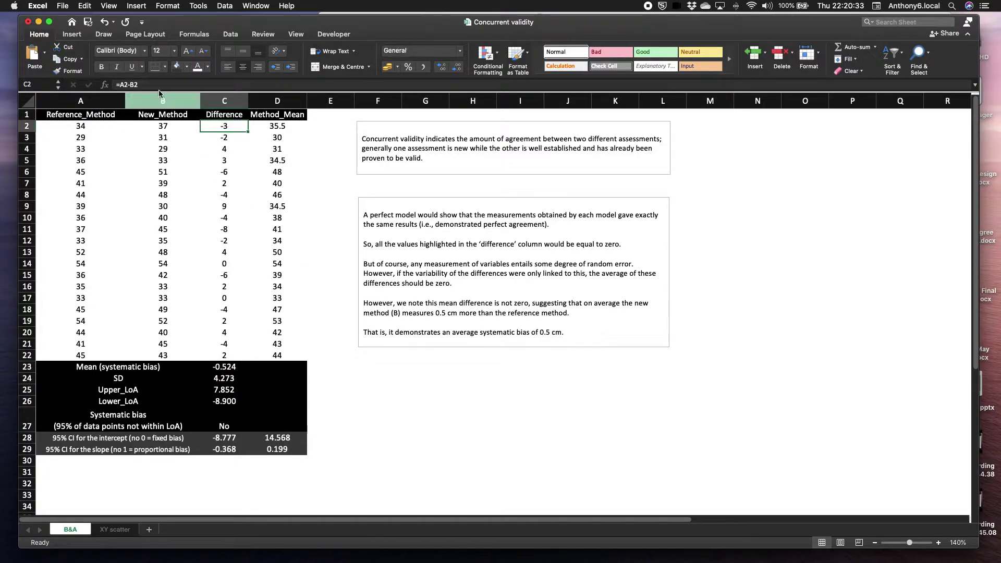
{"action": "double_click", "coordinate": [226, 127]}
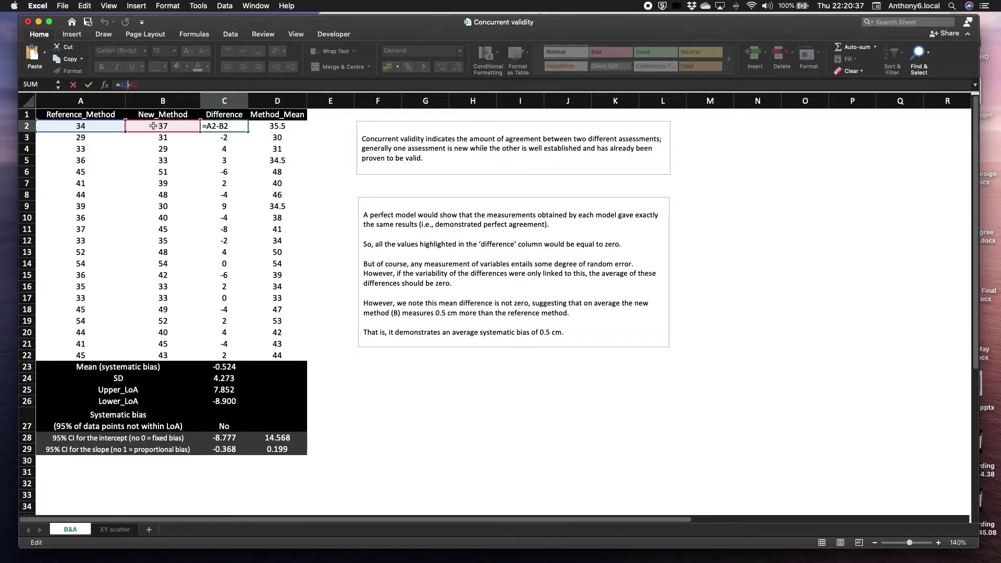
{"action": "key", "text": "Escape"}
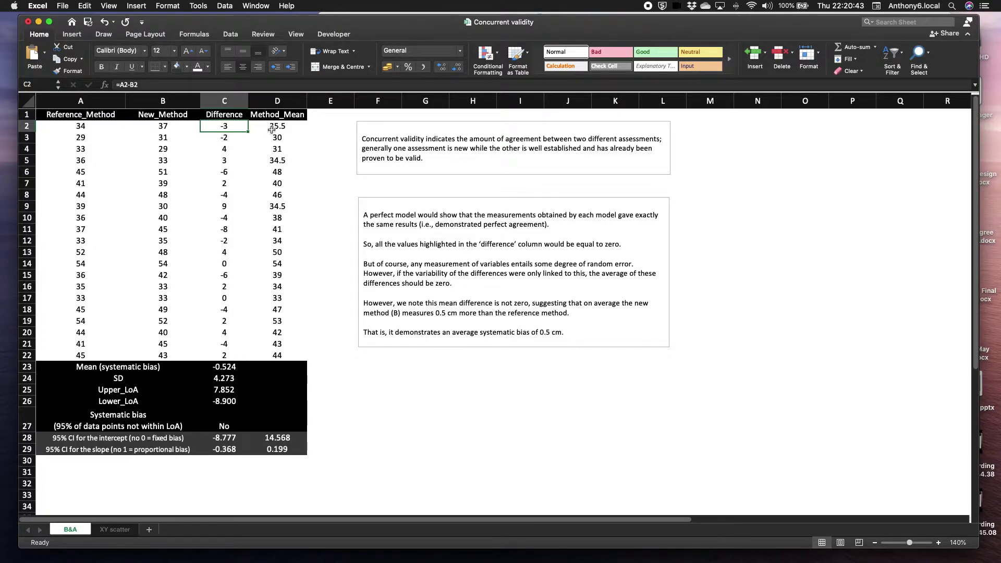
{"action": "left_click", "coordinate": [277, 127]}
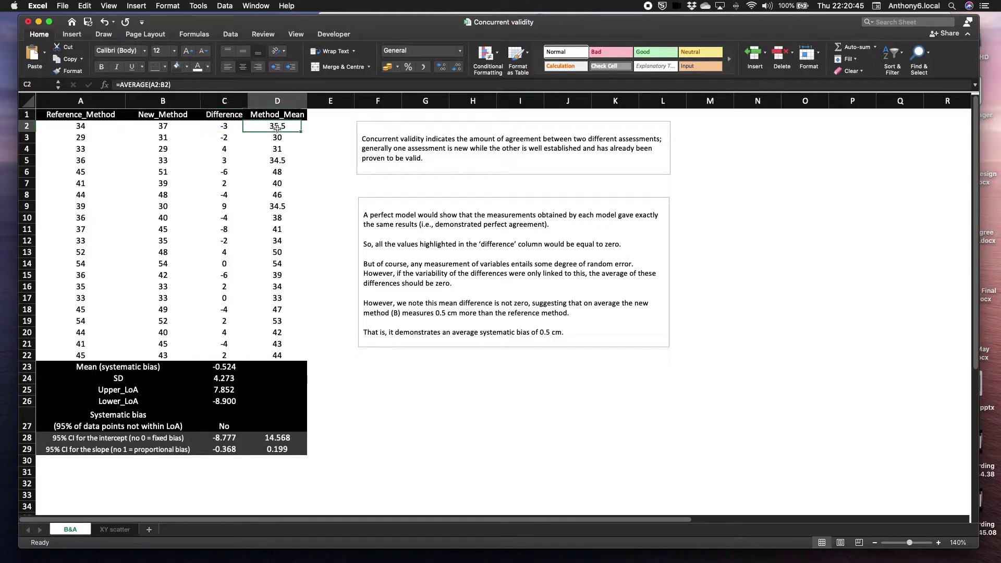
{"action": "left_click", "coordinate": [156, 86]}
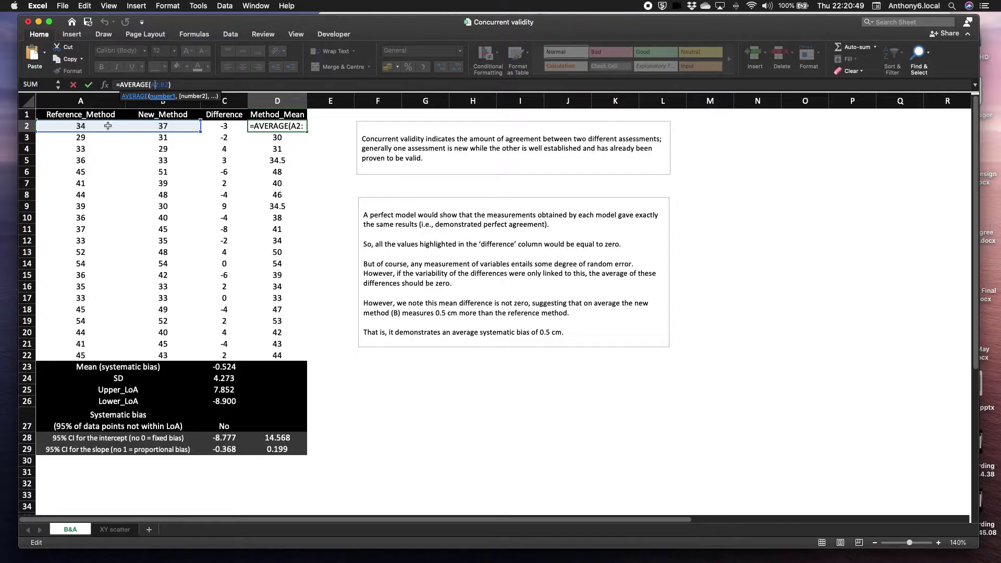
{"action": "key", "text": "Escape"}
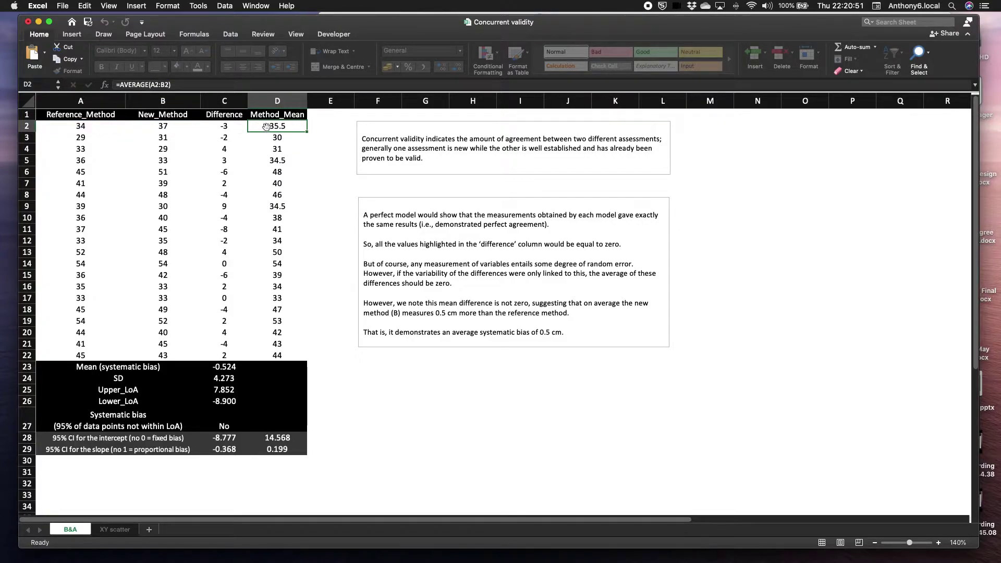
Step: Fill C2:D2 down to row 22 and re-check the mean bias formula =AVERAGE(C2:C22)
{"action": "left_click", "coordinate": [229, 126]}
{"action": "left_click", "coordinate": [277, 126]}
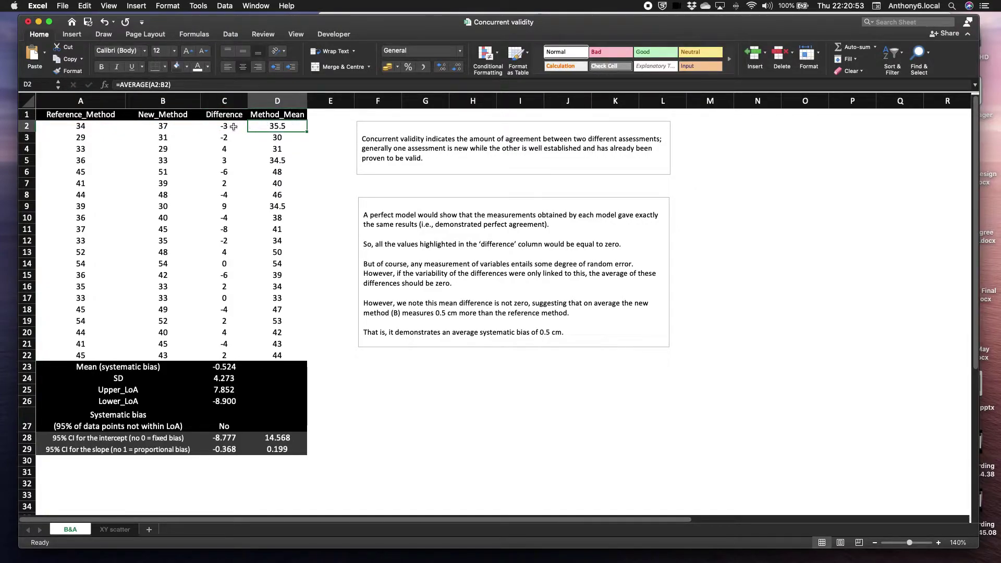
{"action": "left_click_drag", "start_coordinate": [229, 127], "coordinate": [314, 339]}
{"action": "left_click", "coordinate": [237, 318]}
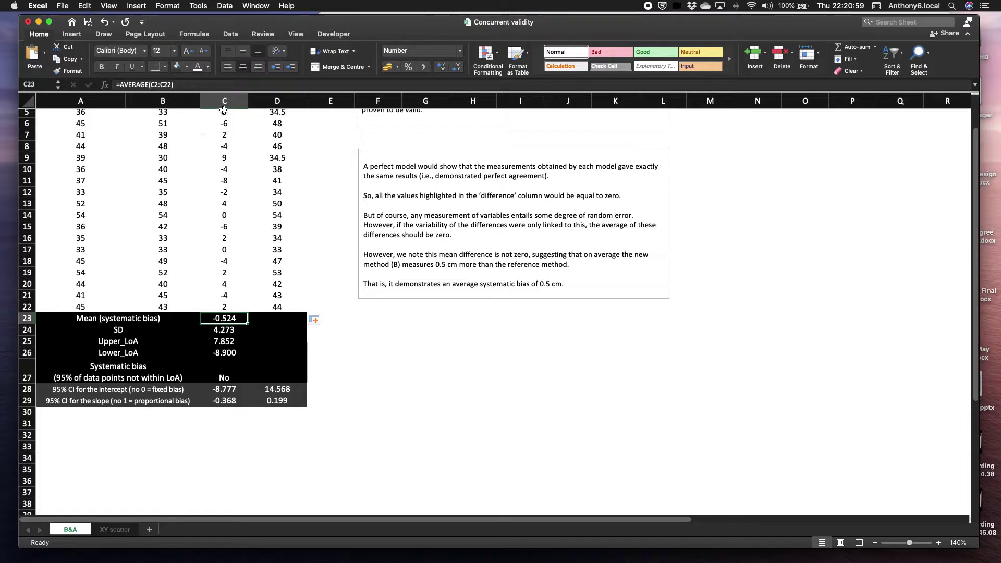
{"action": "scroll", "coordinate": [198, 130], "scroll_direction": "up", "scroll_amount": 3}
{"action": "left_click", "coordinate": [141, 85]}
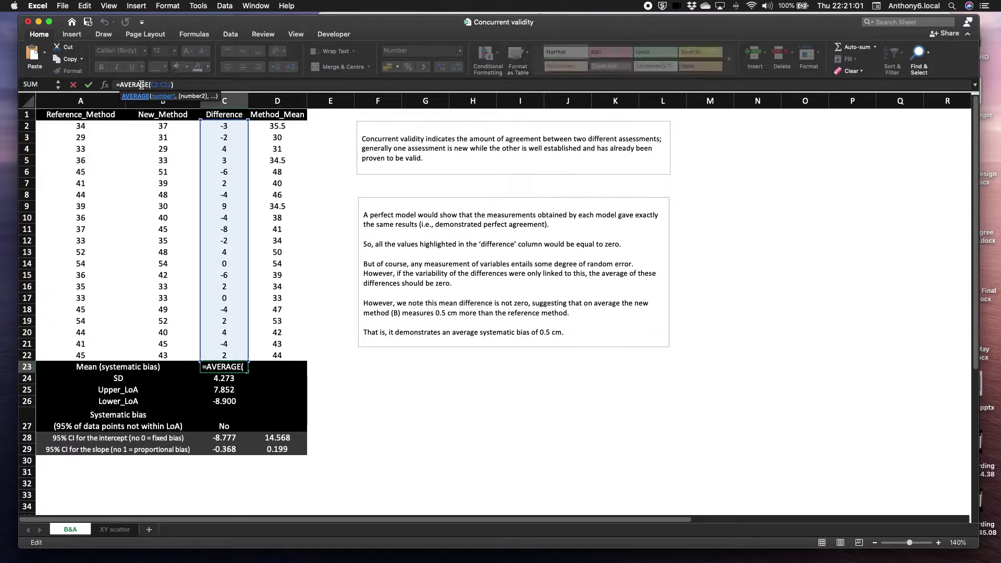
{"action": "key", "text": "Escape"}
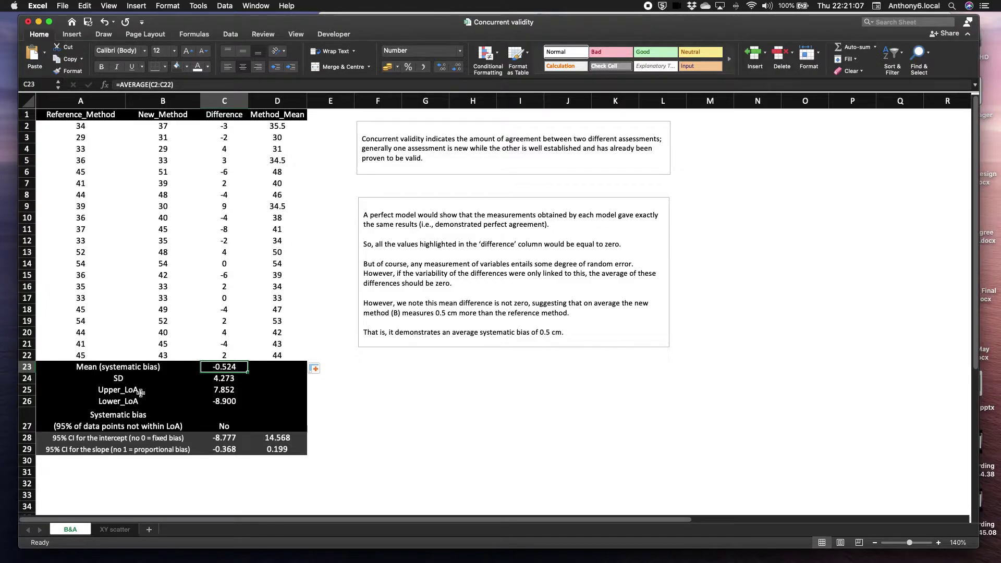
{"action": "left_click", "coordinate": [222, 378]}
Step: Confirm the SD =STDEV(C2:C22) of 4.273 and the agreement limits 7.852 and −8.900
{"action": "scroll", "coordinate": [124, 193], "scroll_direction": "down", "scroll_amount": 1}
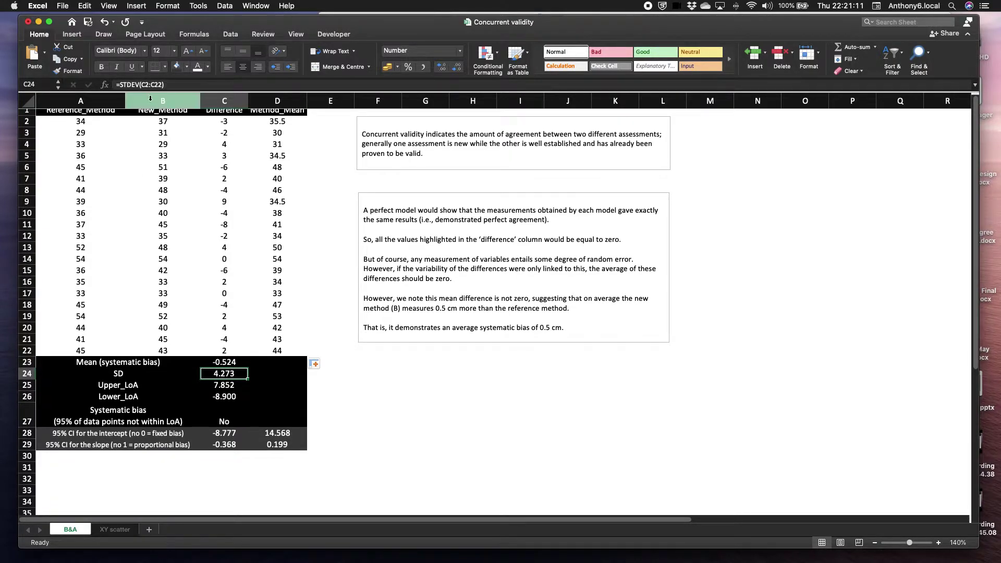
{"action": "left_click", "coordinate": [145, 84]}
{"action": "scroll", "coordinate": [167, 143], "scroll_direction": "up", "scroll_amount": 1}
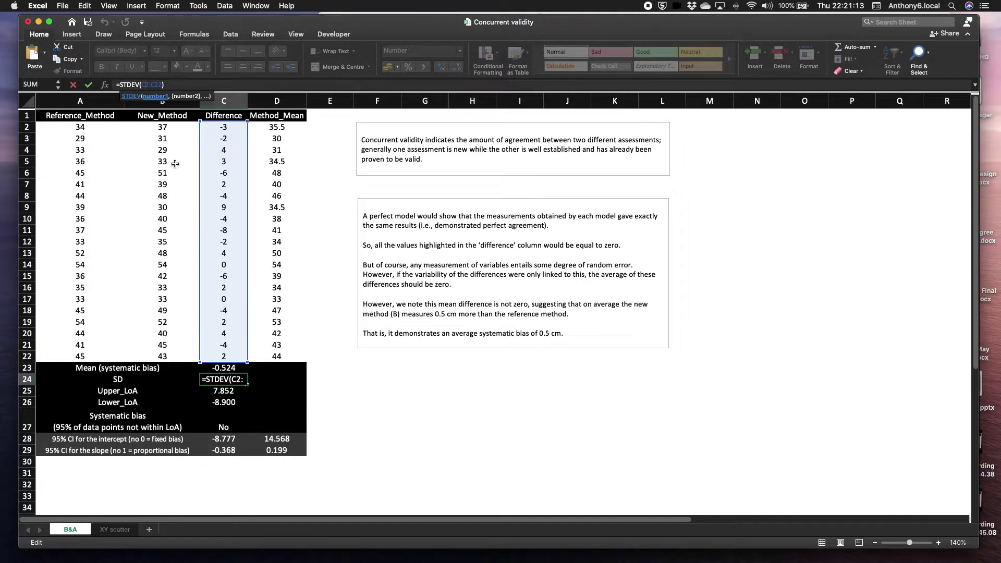
{"action": "key", "text": "Return"}
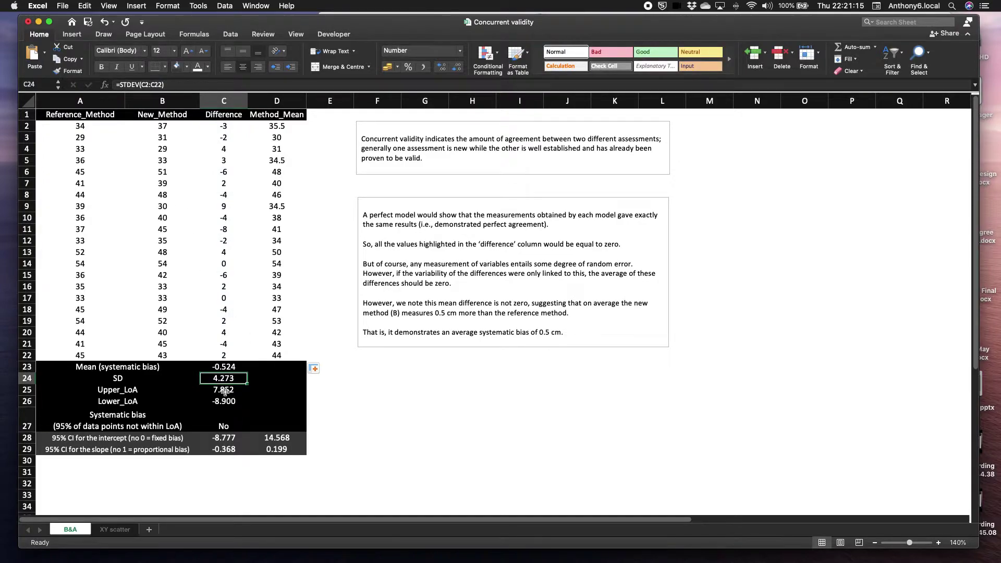
{"action": "left_click", "coordinate": [225, 391]}
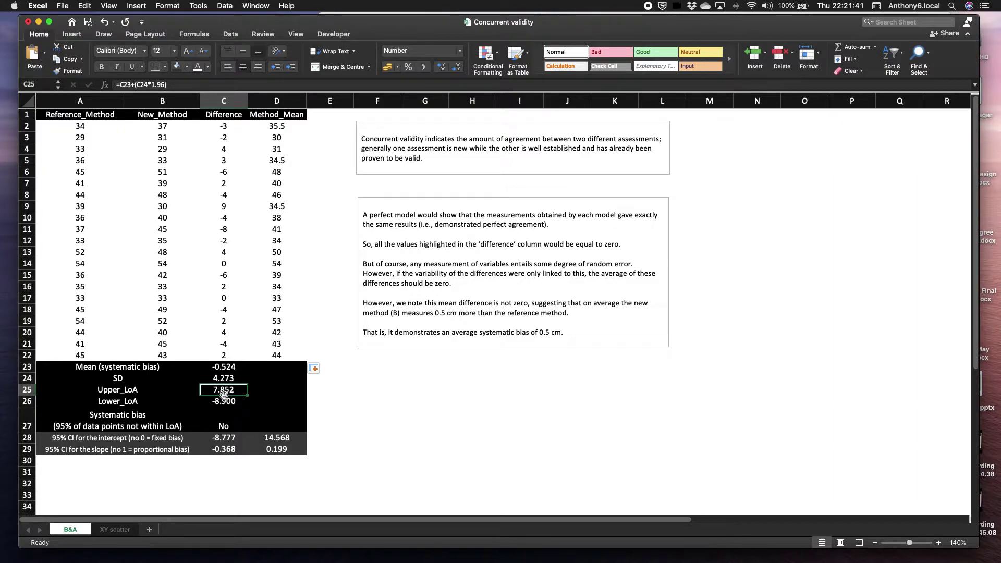
{"action": "key", "text": "Down"}
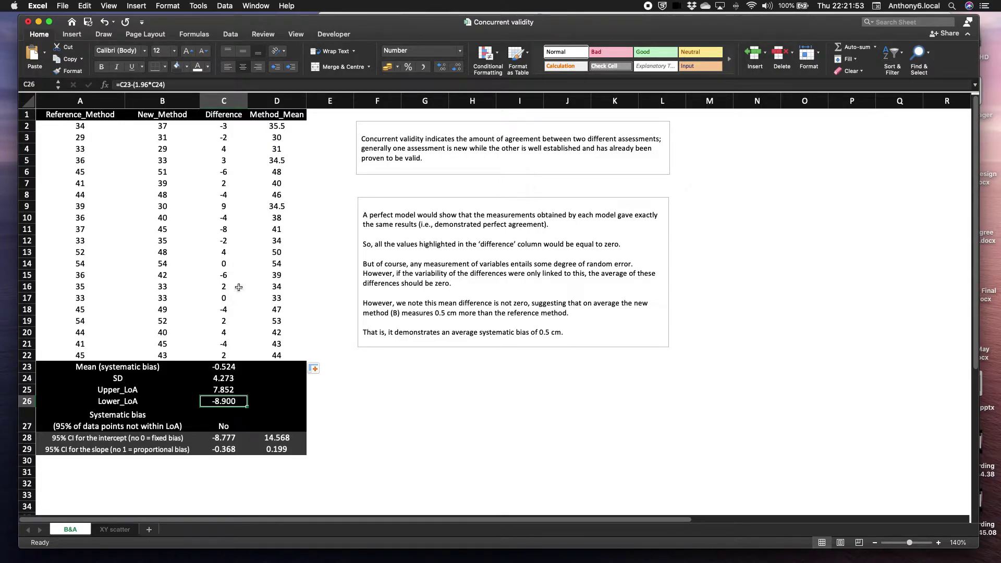
Step: In SPSS, run Explore on Difference with normality plots and tests
{"action": "key", "text": "ctrl+Up"}
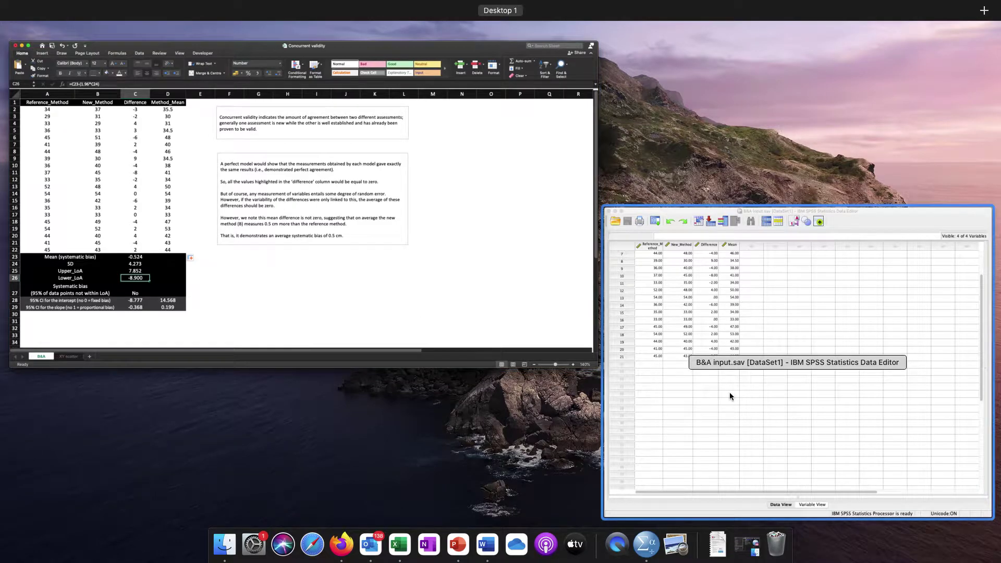
{"action": "left_click", "coordinate": [730, 392]}
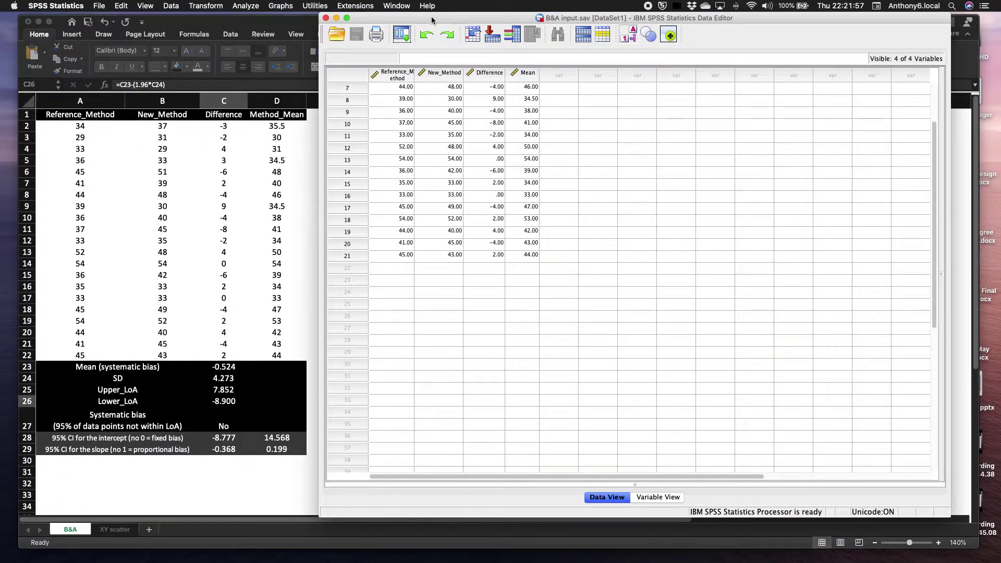
{"action": "left_click_drag", "start_coordinate": [424, 23], "coordinate": [419, 24]}
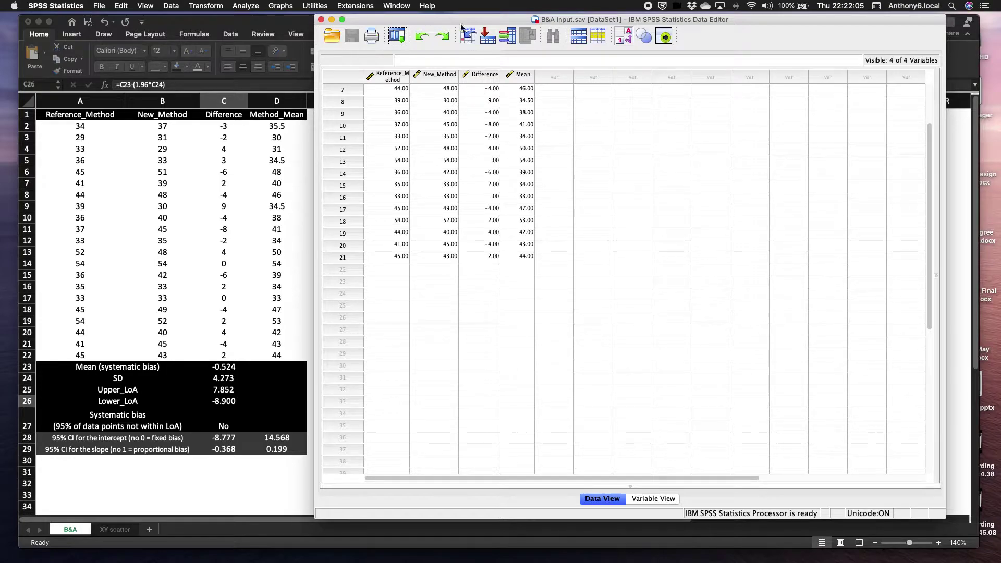
{"action": "left_click", "coordinate": [249, 8]}
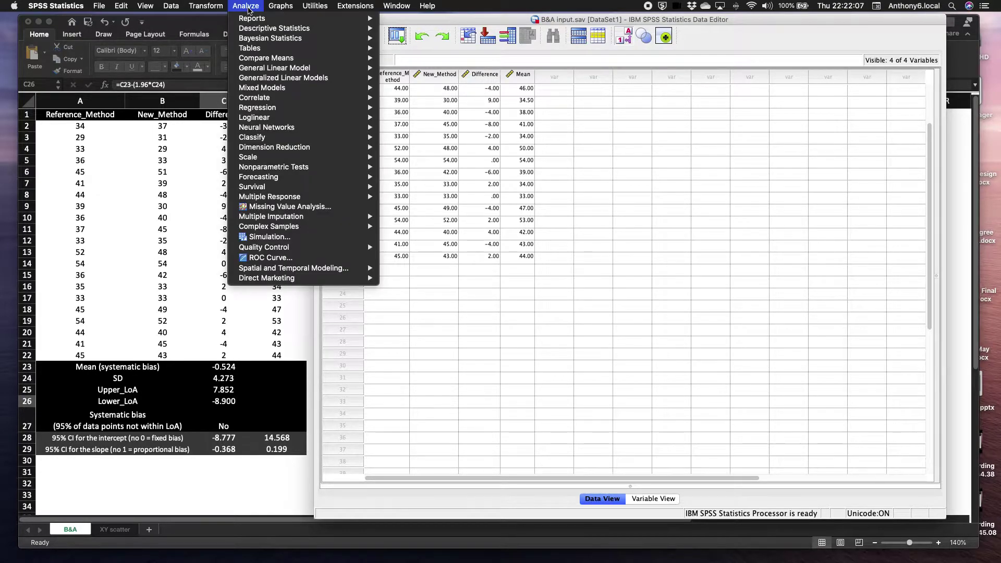
{"action": "mouse_move", "coordinate": [276, 29]}
{"action": "left_click", "coordinate": [416, 50]}
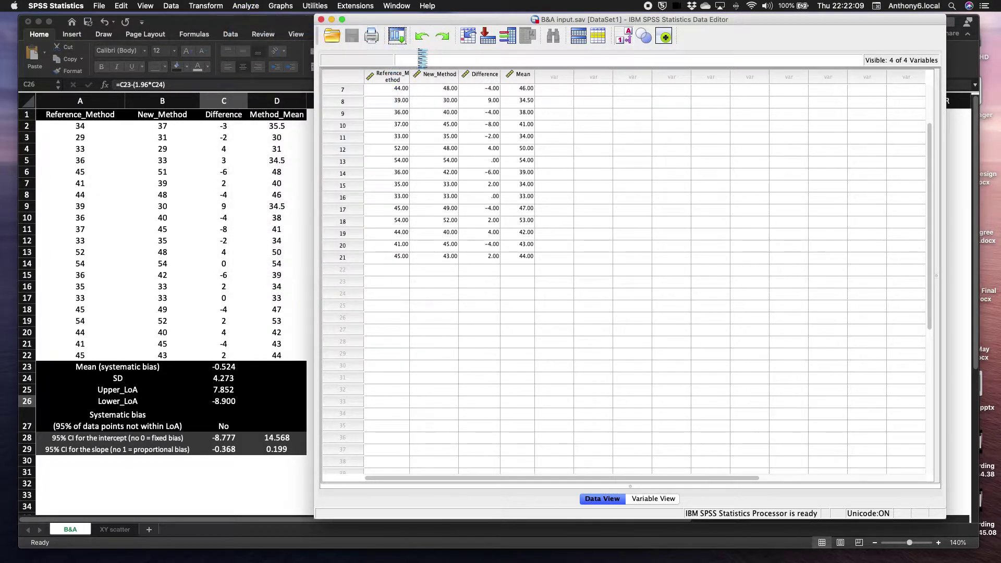
{"action": "left_click", "coordinate": [241, 159]}
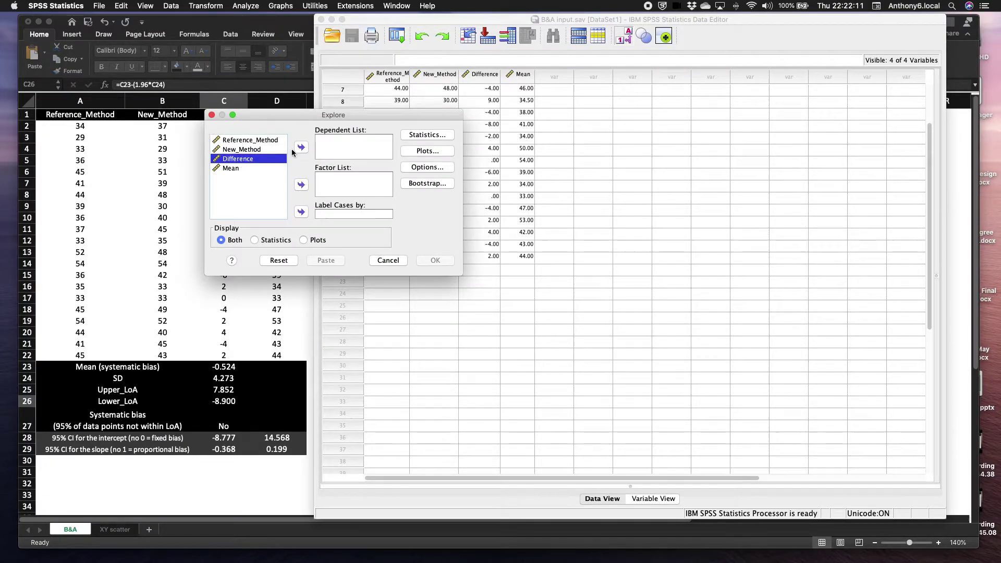
{"action": "left_click", "coordinate": [301, 147]}
{"action": "left_click", "coordinate": [417, 152]}
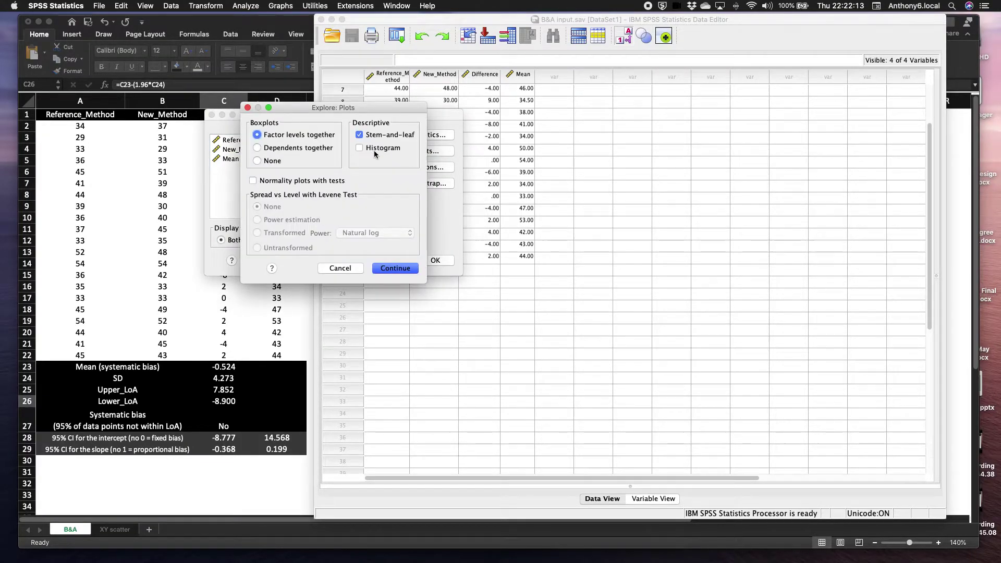
{"action": "left_click", "coordinate": [253, 181]}
{"action": "left_click", "coordinate": [395, 268]}
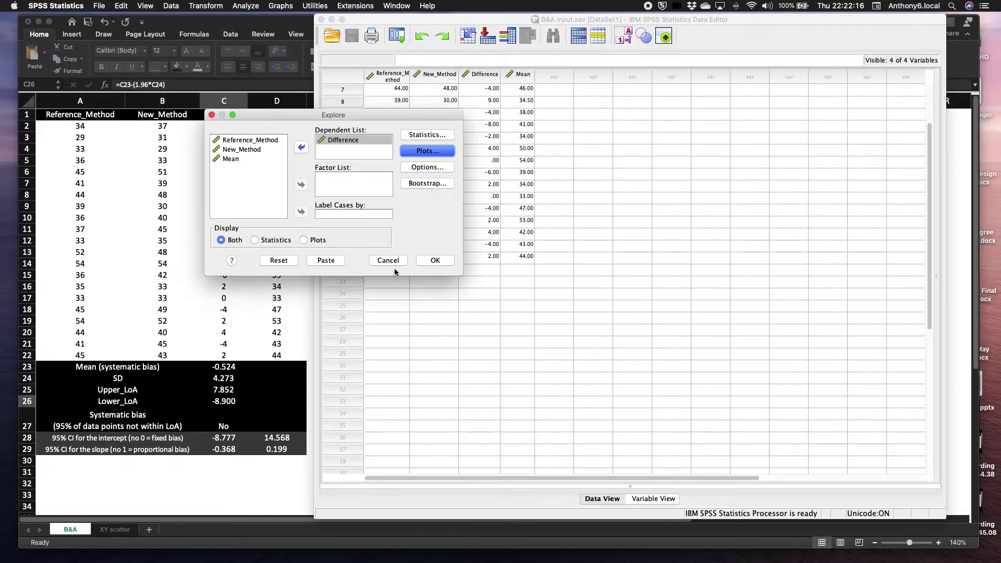
{"action": "left_click", "coordinate": [435, 260]}
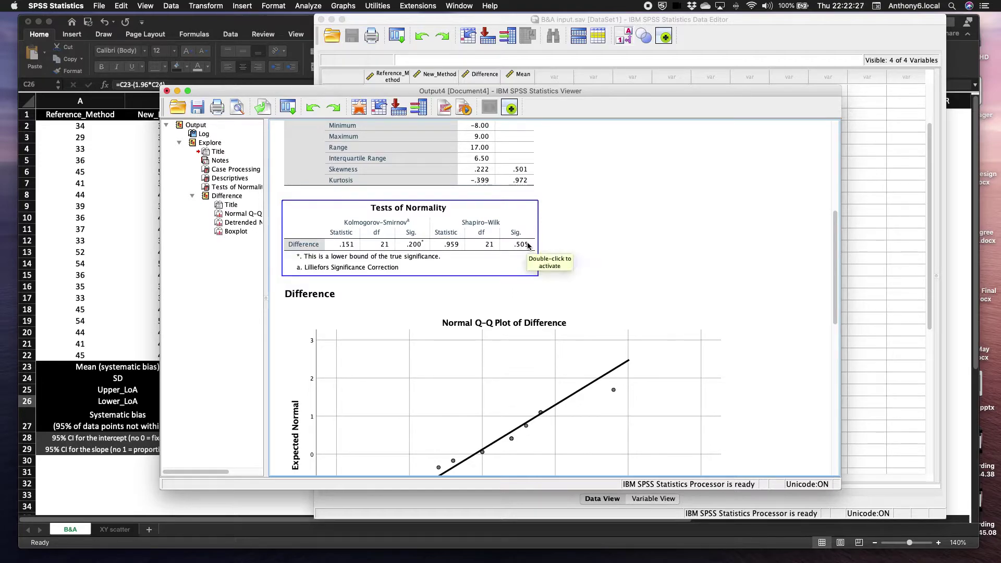
Step: Create a simple scatterplot with Difference on the Y axis and Mean on the X axis
{"action": "left_click_drag", "start_coordinate": [280, 94], "coordinate": [281, 93]}
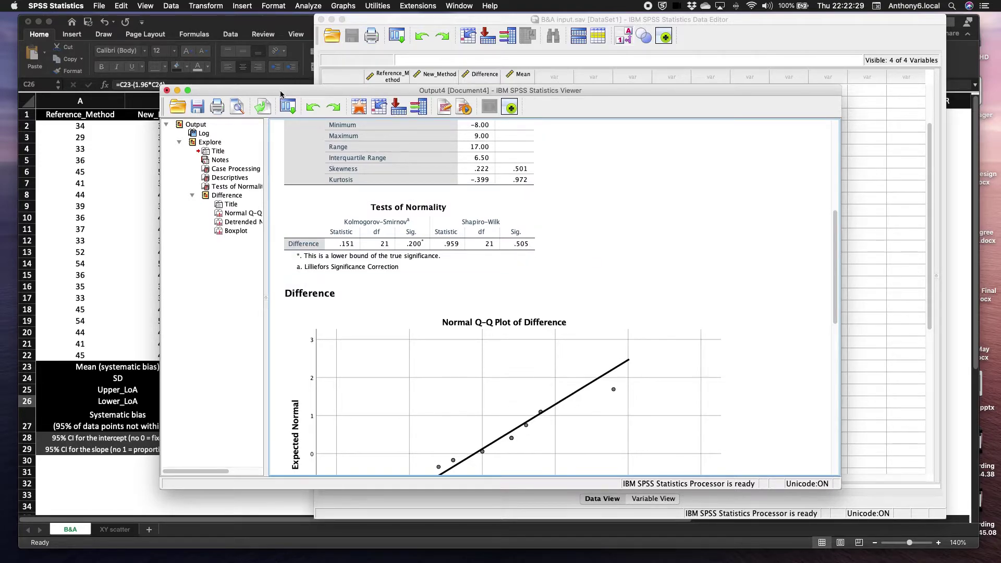
{"action": "left_click", "coordinate": [343, 6]}
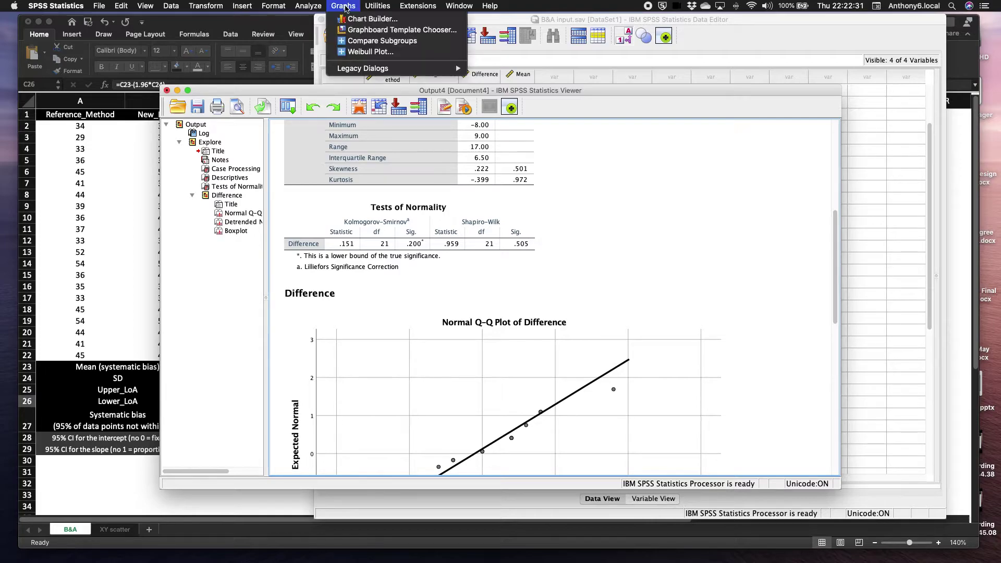
{"action": "mouse_move", "coordinate": [379, 70]}
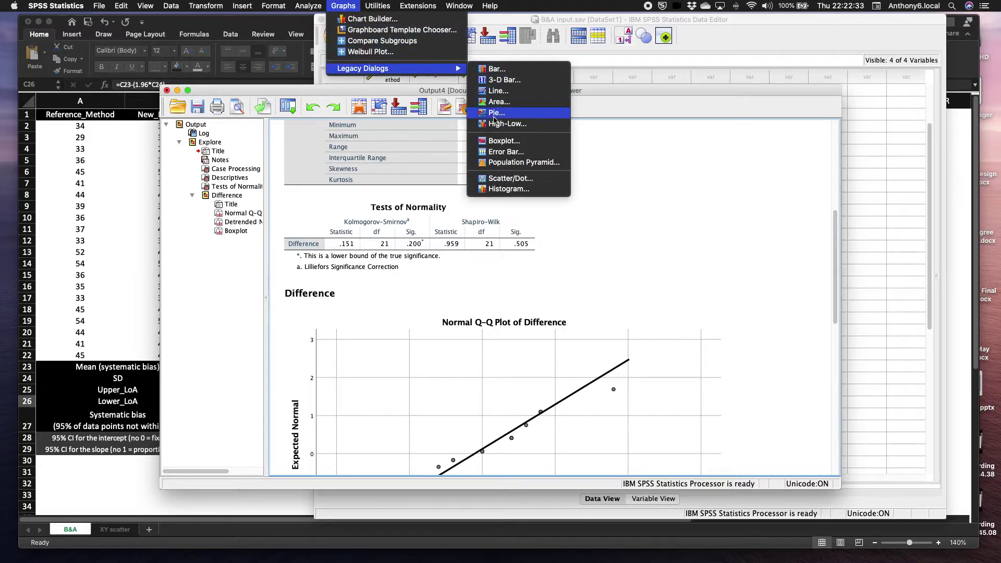
{"action": "left_click", "coordinate": [505, 179]}
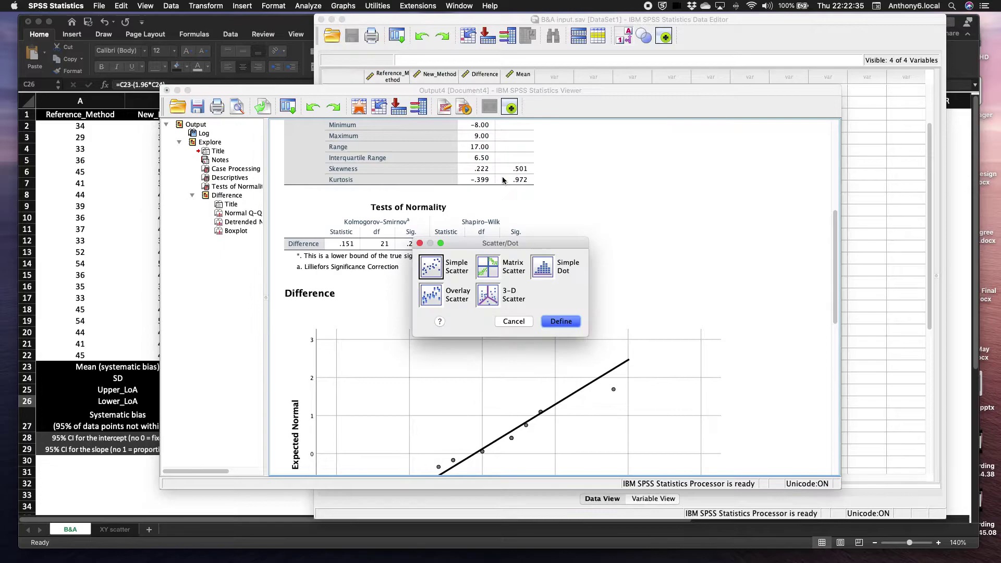
{"action": "left_click", "coordinate": [555, 323]}
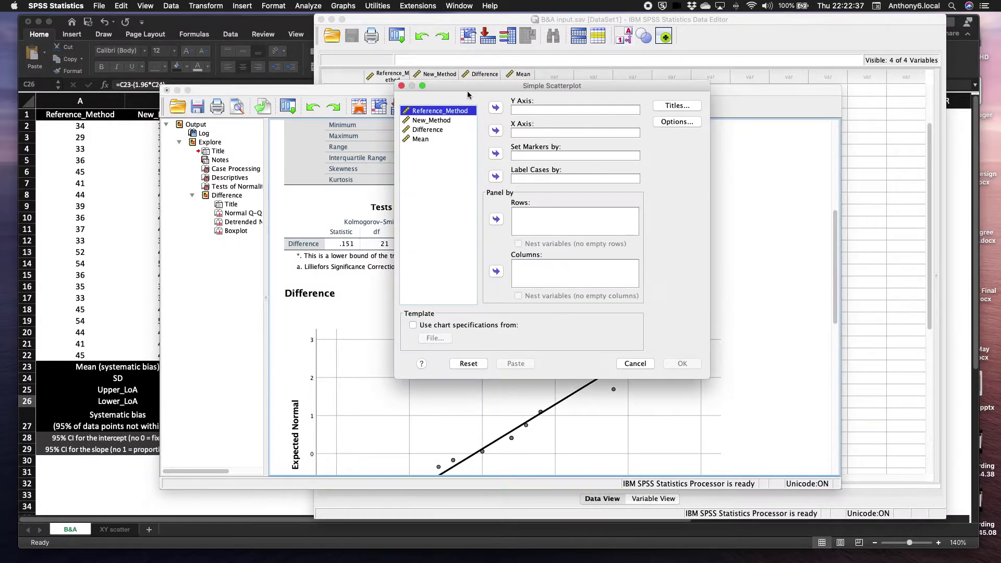
{"action": "left_click", "coordinate": [436, 130]}
{"action": "left_click", "coordinate": [496, 108]}
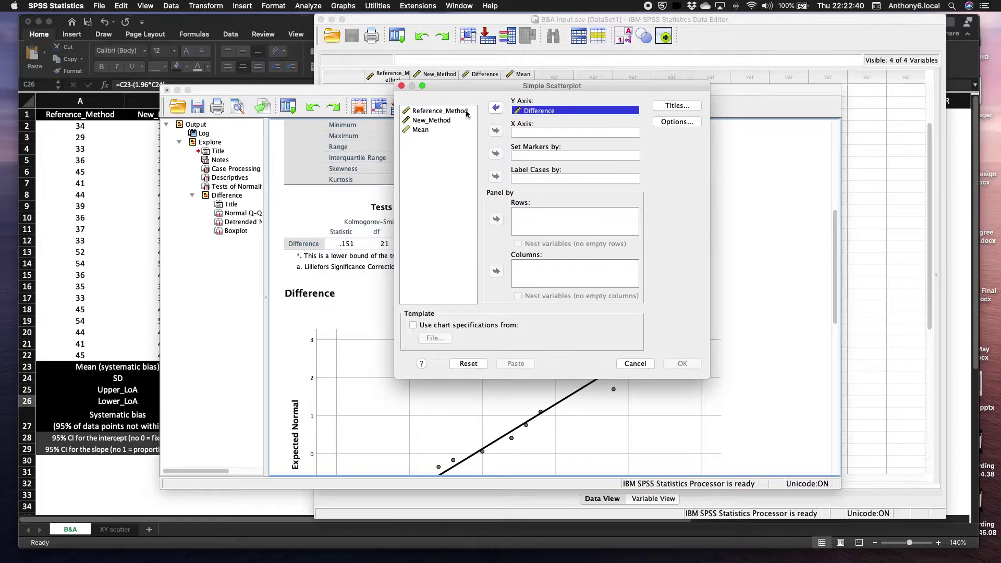
{"action": "left_click", "coordinate": [423, 130]}
{"action": "left_click", "coordinate": [496, 130]}
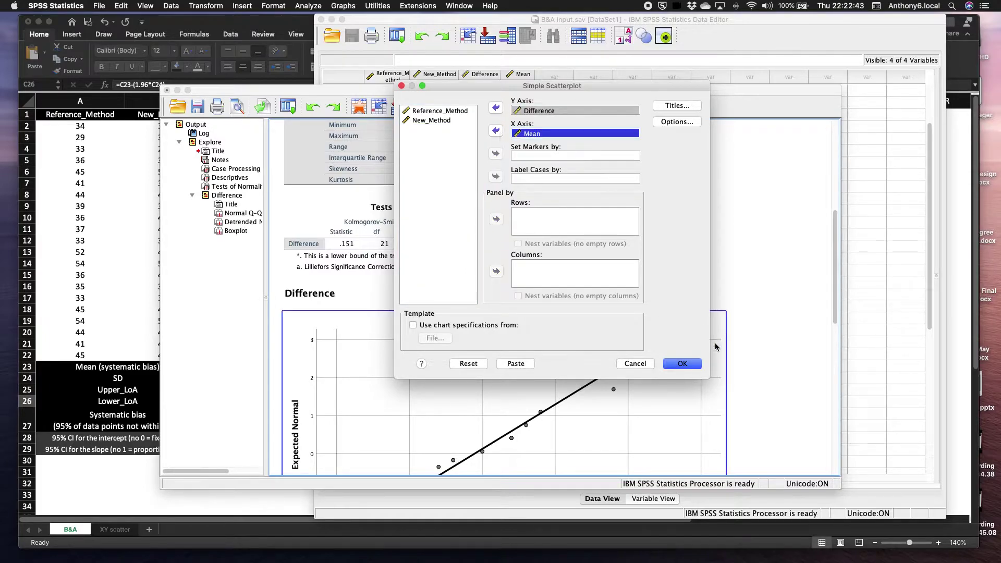
{"action": "left_click", "coordinate": [686, 362]}
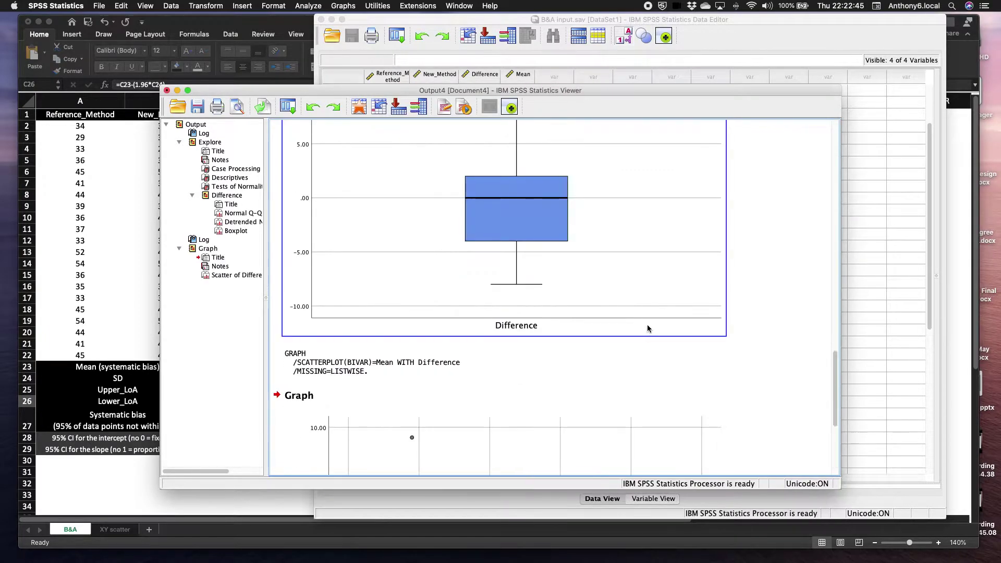
{"action": "scroll", "coordinate": [608, 313], "scroll_direction": "down", "scroll_amount": 5}
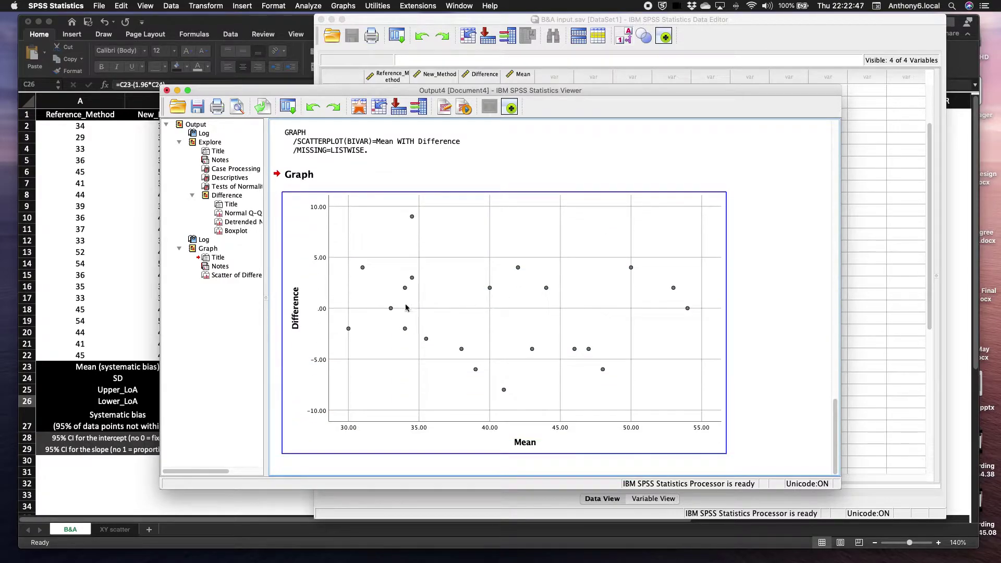
Step: Open the Difference-versus-Mean scatterplot in the Chart Editor
{"action": "right_click", "coordinate": [454, 275]}
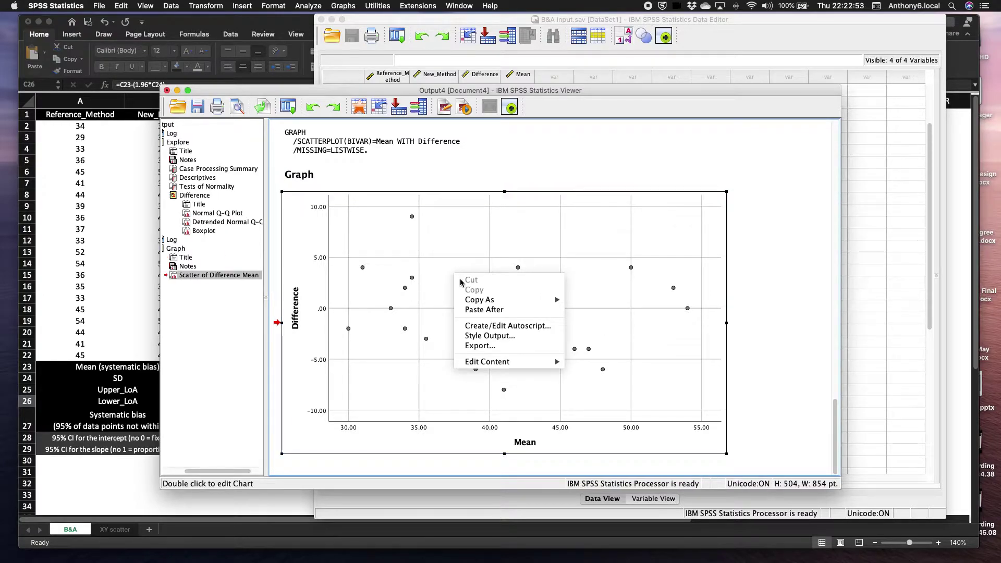
{"action": "mouse_move", "coordinate": [540, 362]}
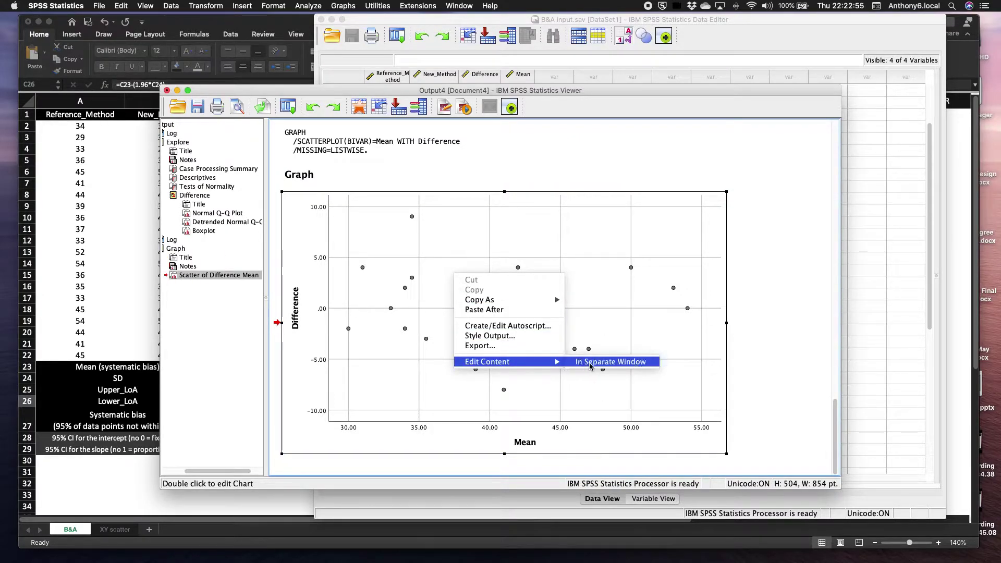
{"action": "left_click", "coordinate": [582, 366]}
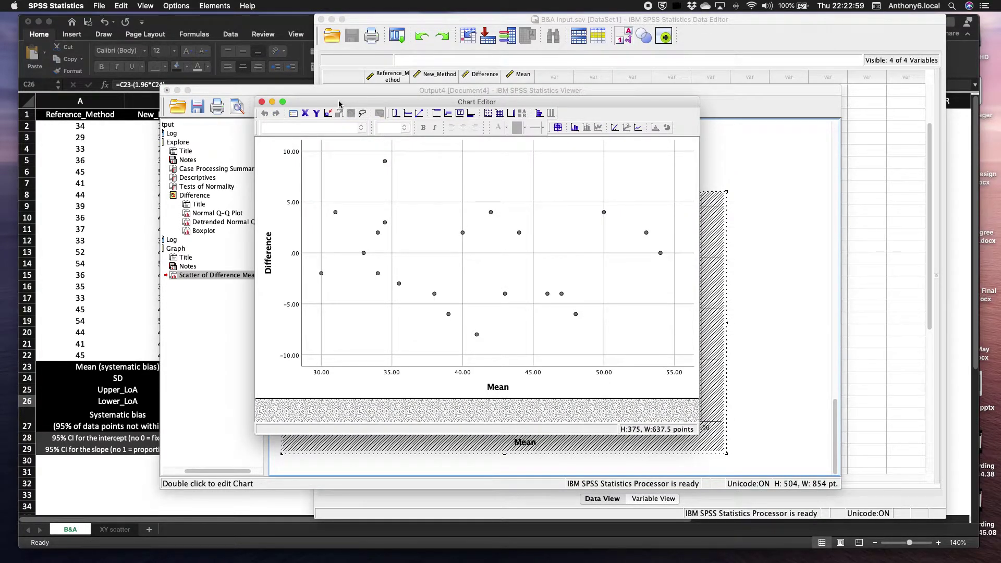
Step: Bring the Chart Editor window forward and shift it right beside Excel
{"action": "left_click", "coordinate": [121, 154]}
{"action": "key", "text": "ctrl+Up"}
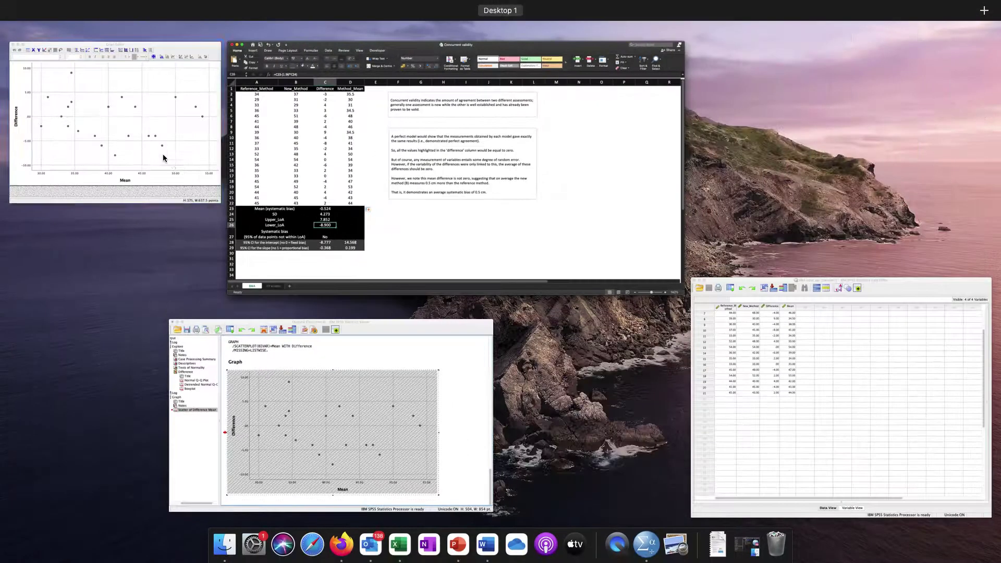
{"action": "left_click", "coordinate": [450, 421]}
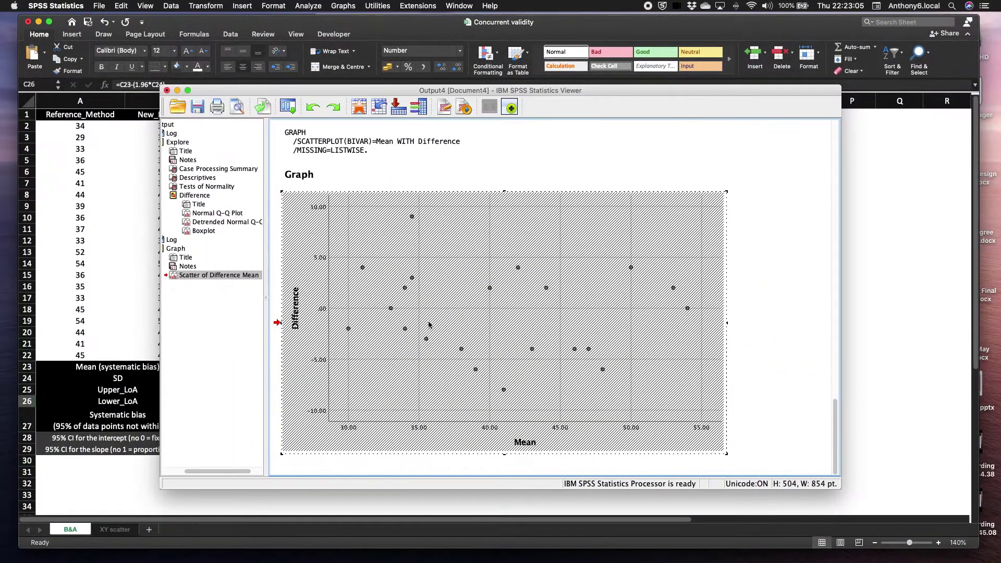
{"action": "key", "text": "ctrl+Up"}
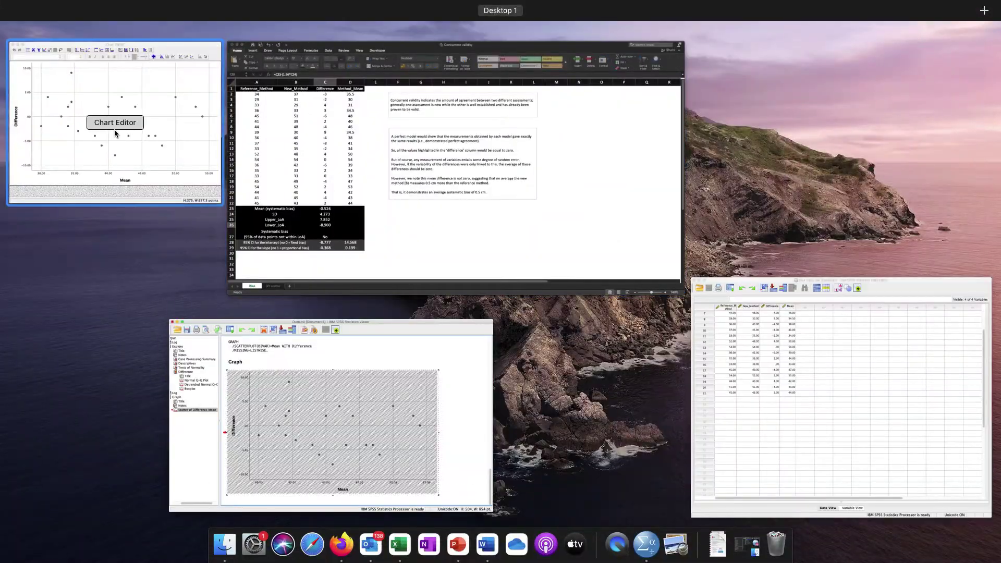
{"action": "left_click", "coordinate": [127, 140]}
{"action": "left_click", "coordinate": [127, 140]}
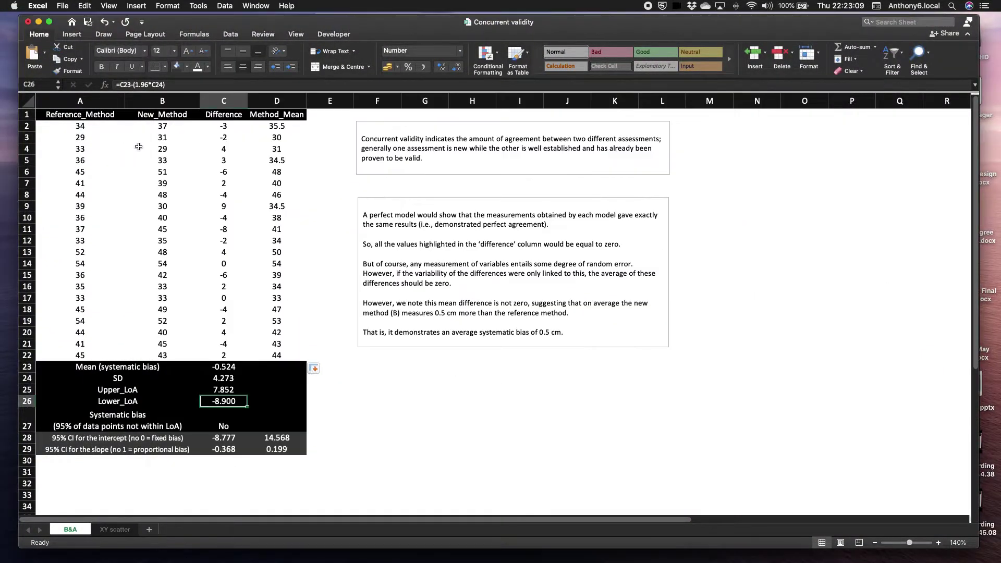
{"action": "key", "text": "ctrl+Up"}
{"action": "left_click", "coordinate": [130, 142]}
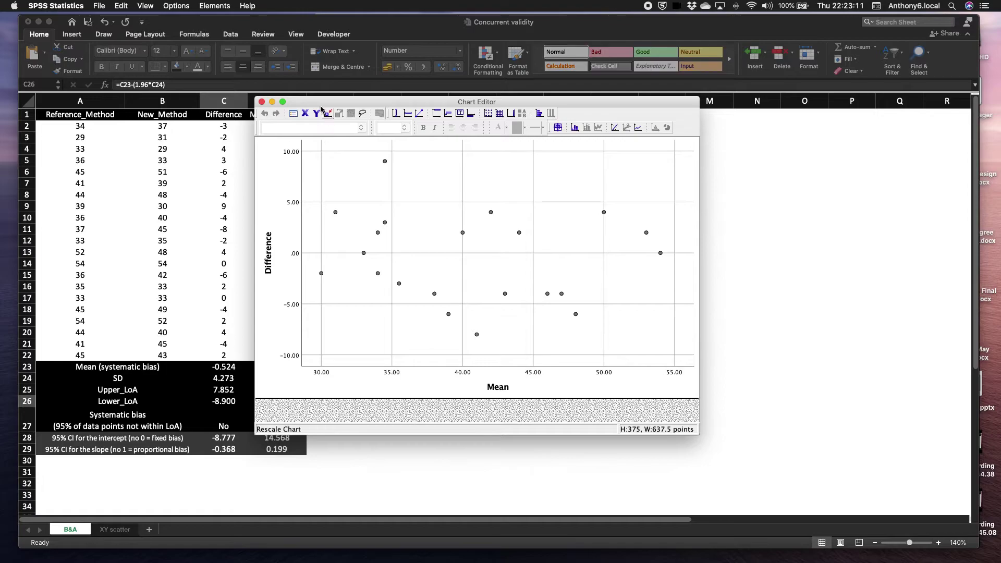
{"action": "left_click_drag", "start_coordinate": [317, 107], "coordinate": [388, 107]}
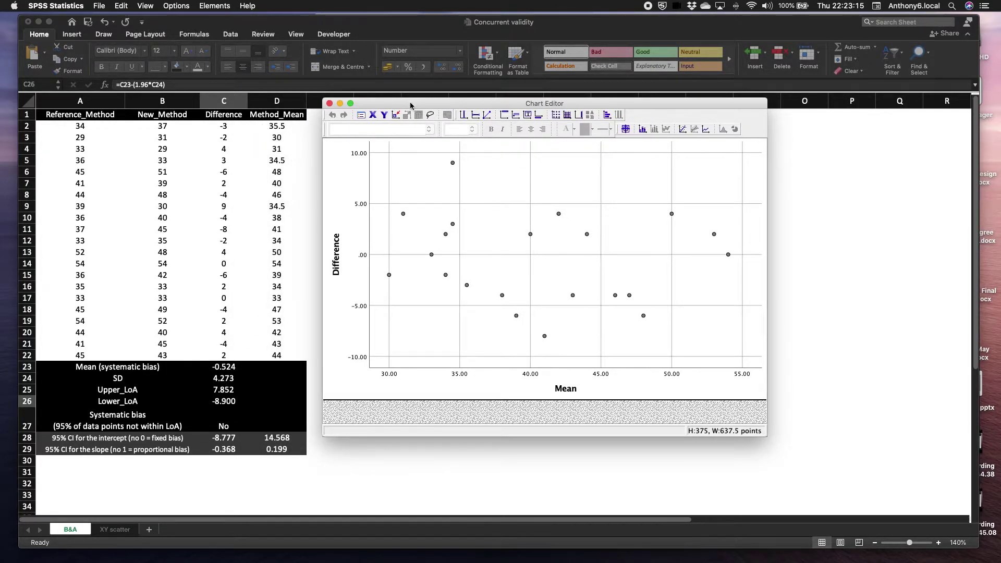
Step: Hide the chart's grid lines and add a Y-axis reference line at Difference = 0
{"action": "left_click", "coordinate": [206, 6]}
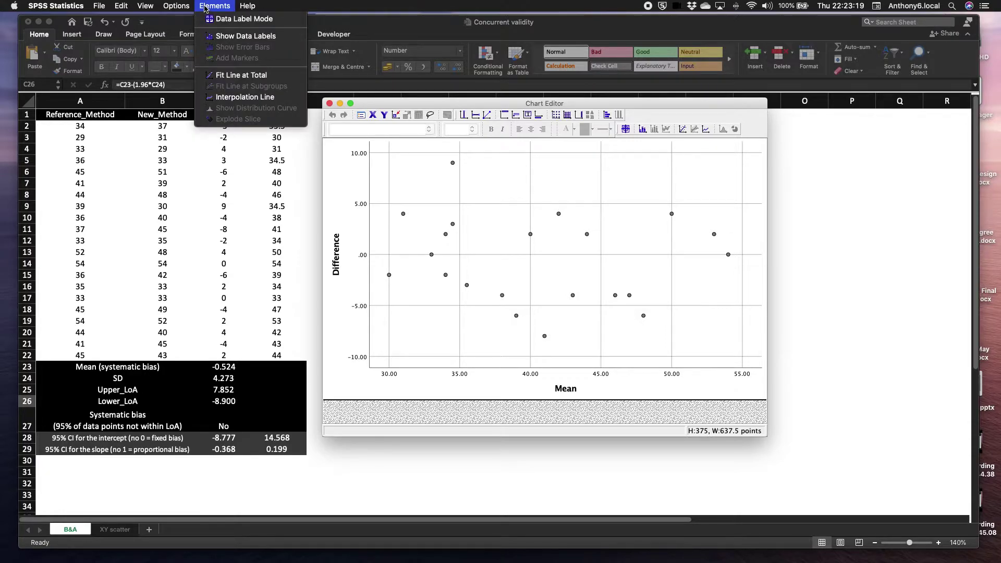
{"action": "mouse_move", "coordinate": [183, 7]}
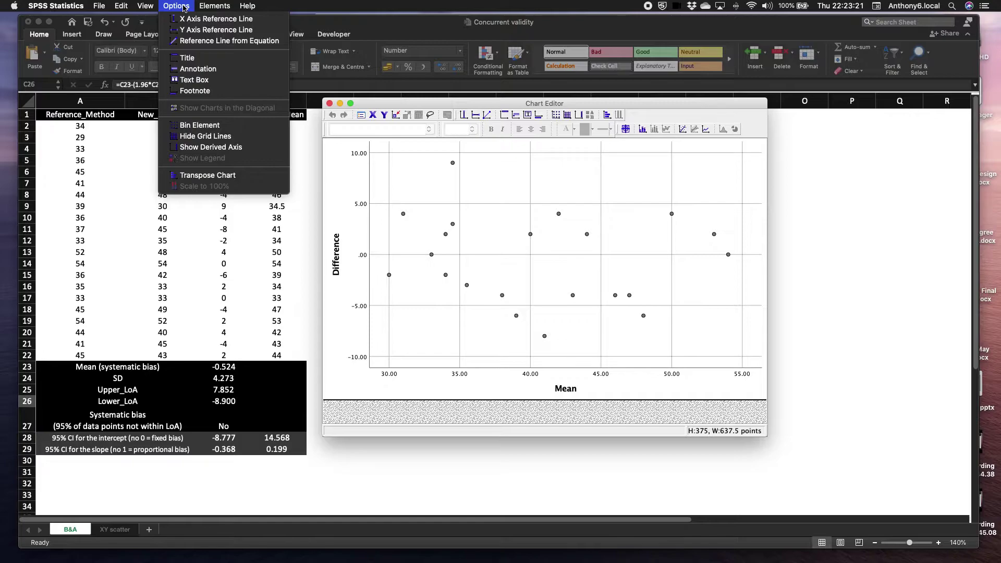
{"action": "left_click", "coordinate": [208, 136]}
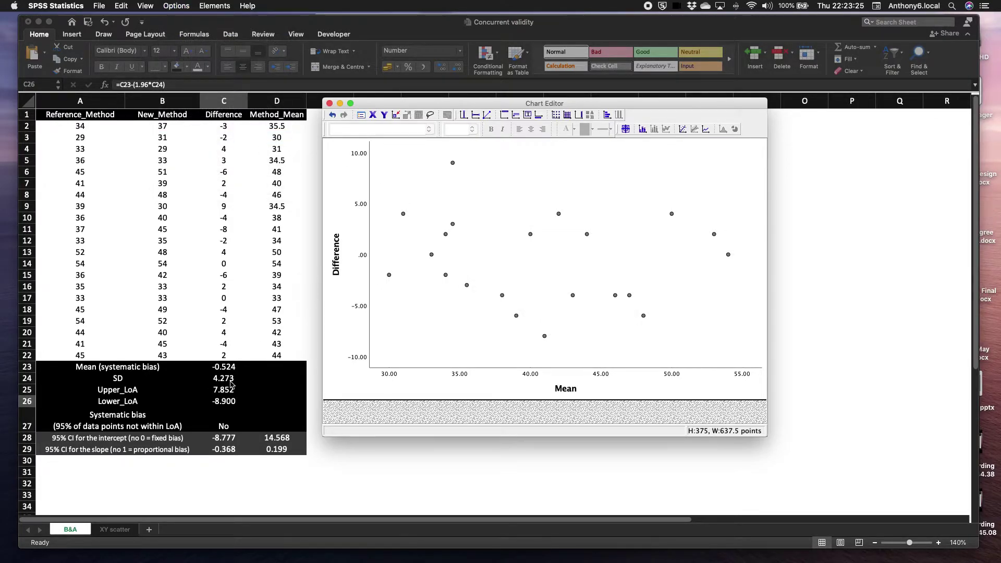
{"action": "left_click", "coordinate": [478, 117]}
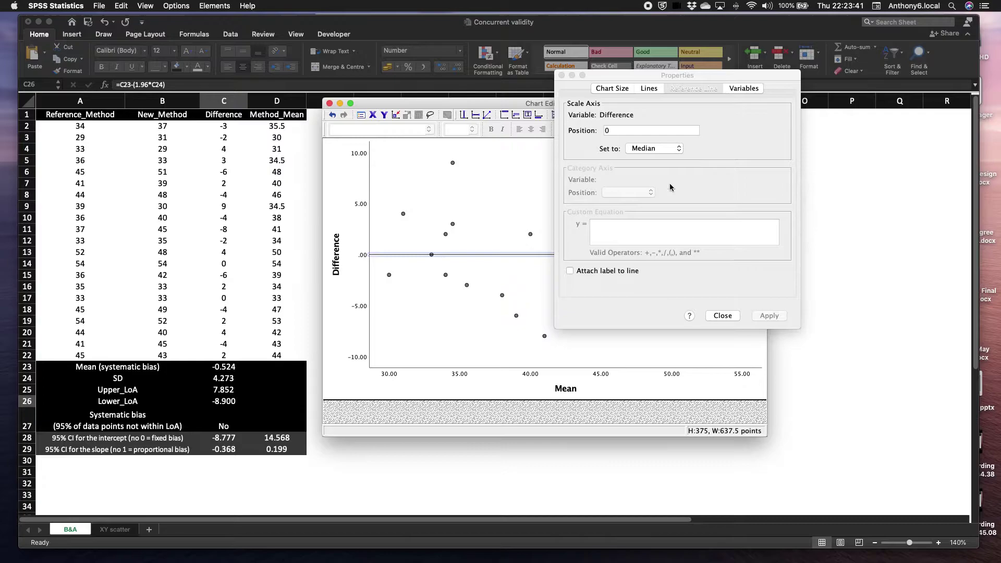
{"action": "left_click", "coordinate": [649, 89]}
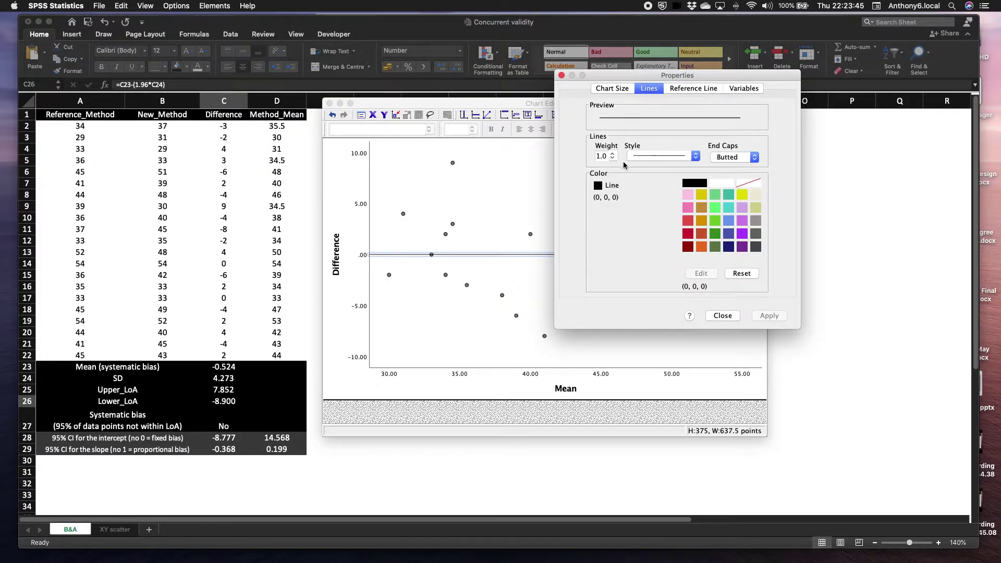
Step: Make the zero reference line dashed with a 1.5 line weight
{"action": "left_click", "coordinate": [613, 156]}
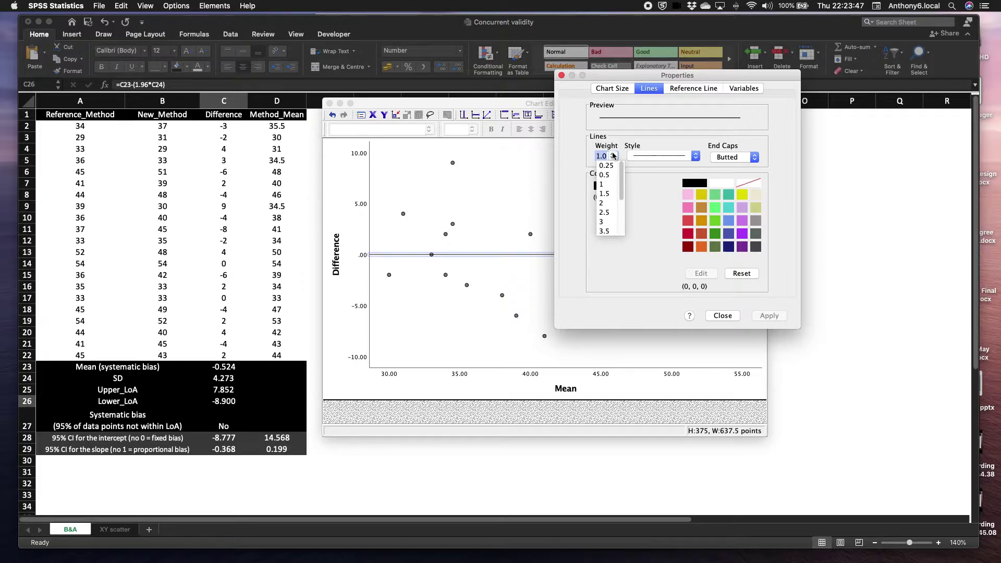
{"action": "left_click", "coordinate": [607, 194]}
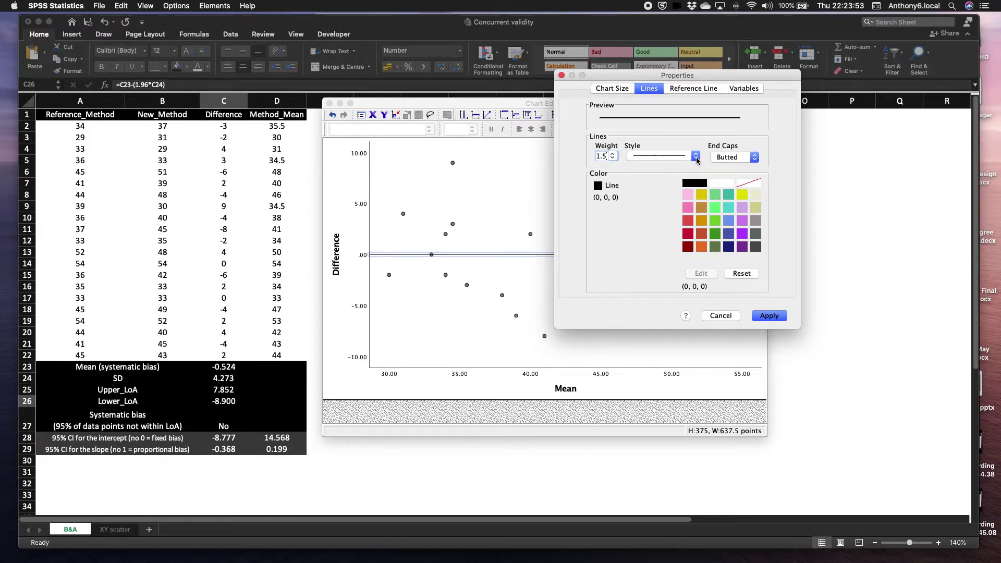
{"action": "left_click", "coordinate": [769, 317]}
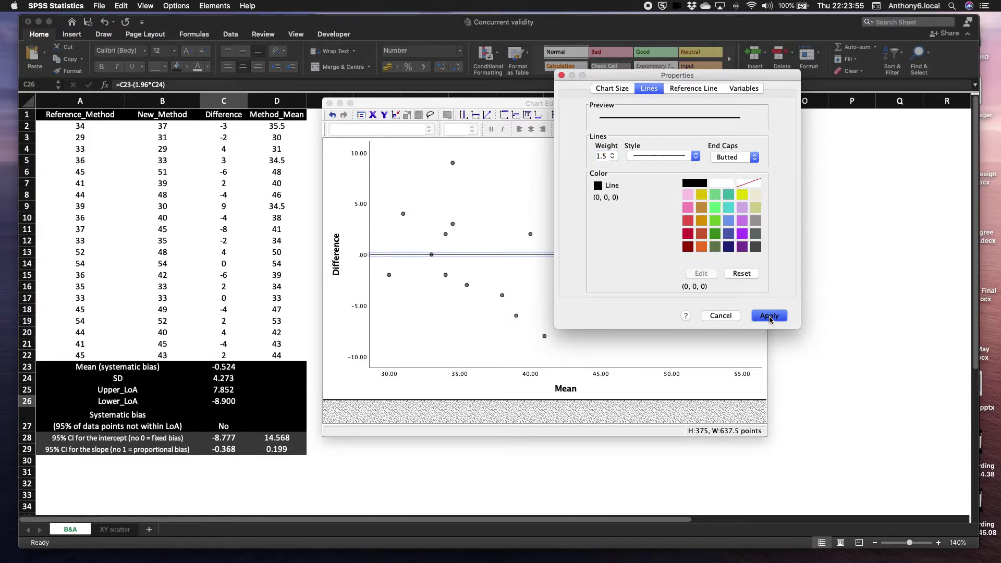
{"action": "left_click", "coordinate": [696, 155]}
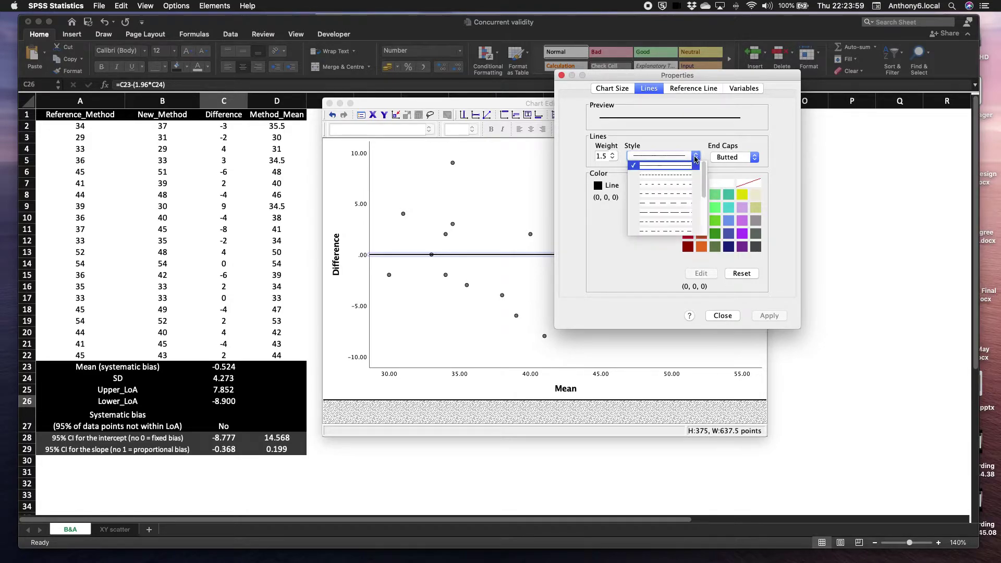
{"action": "left_click", "coordinate": [666, 203]}
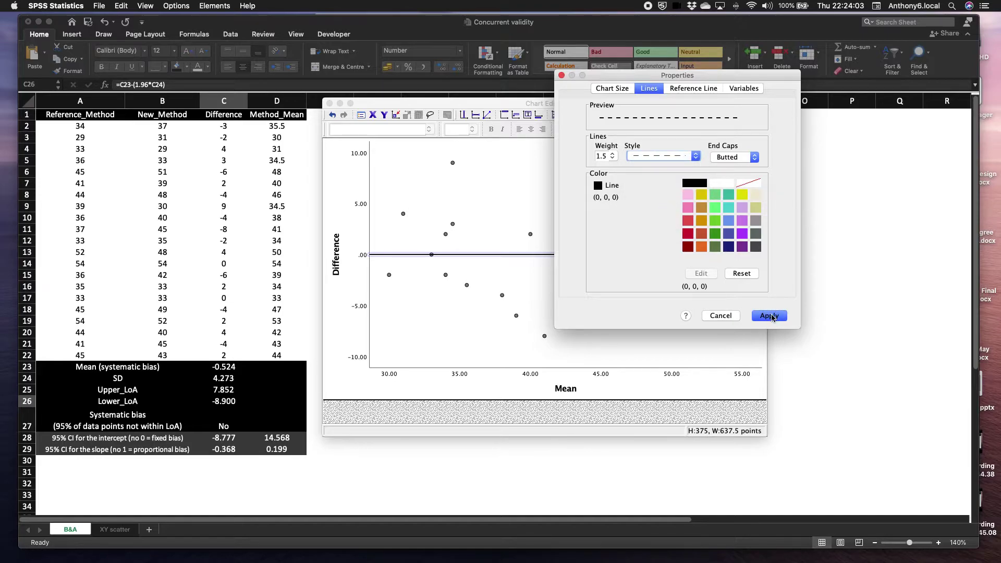
{"action": "left_click", "coordinate": [769, 316]}
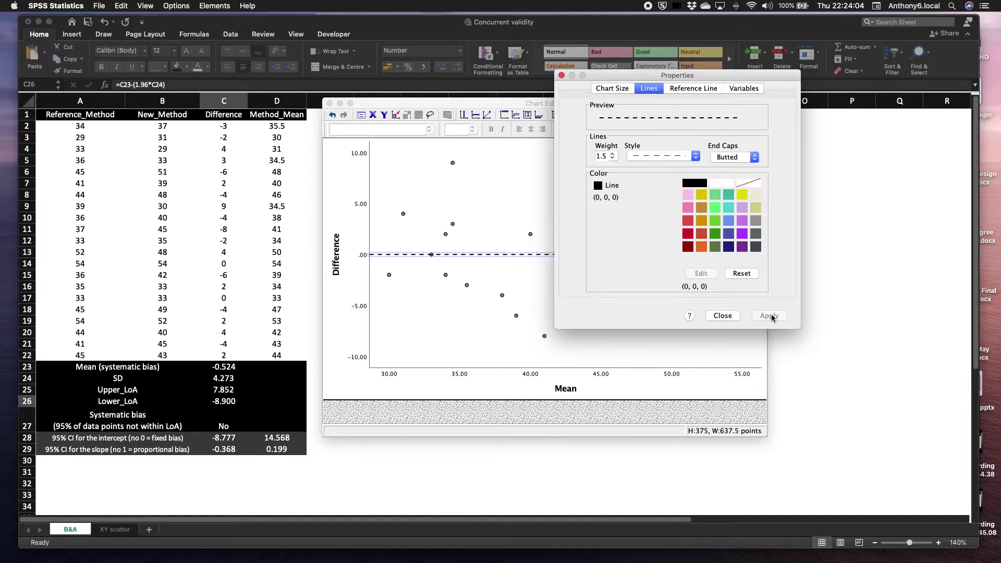
{"action": "left_click", "coordinate": [723, 315]}
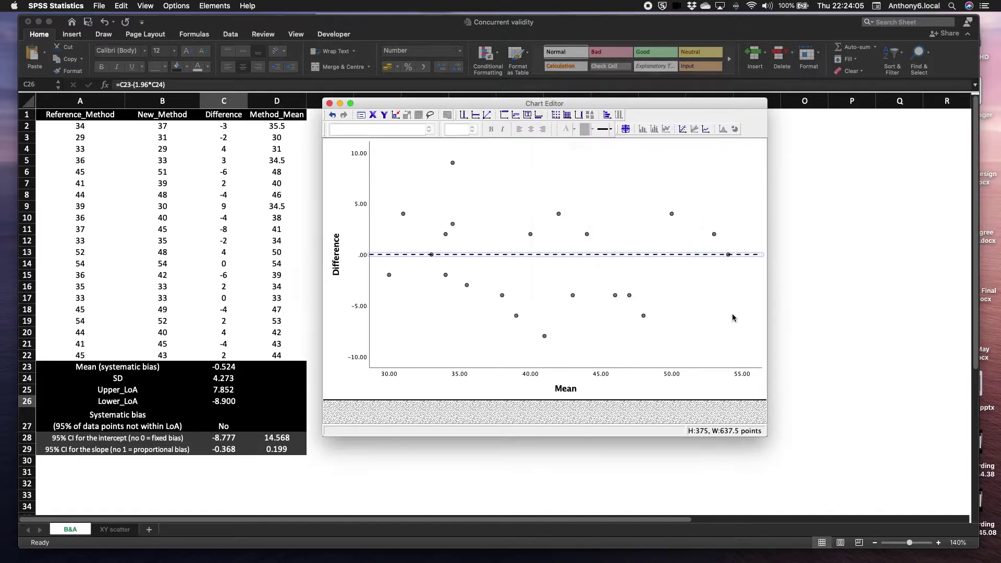
Step: Add a Y-axis reference line positioned at the mean difference, about -0.52
{"action": "left_click", "coordinate": [477, 116]}
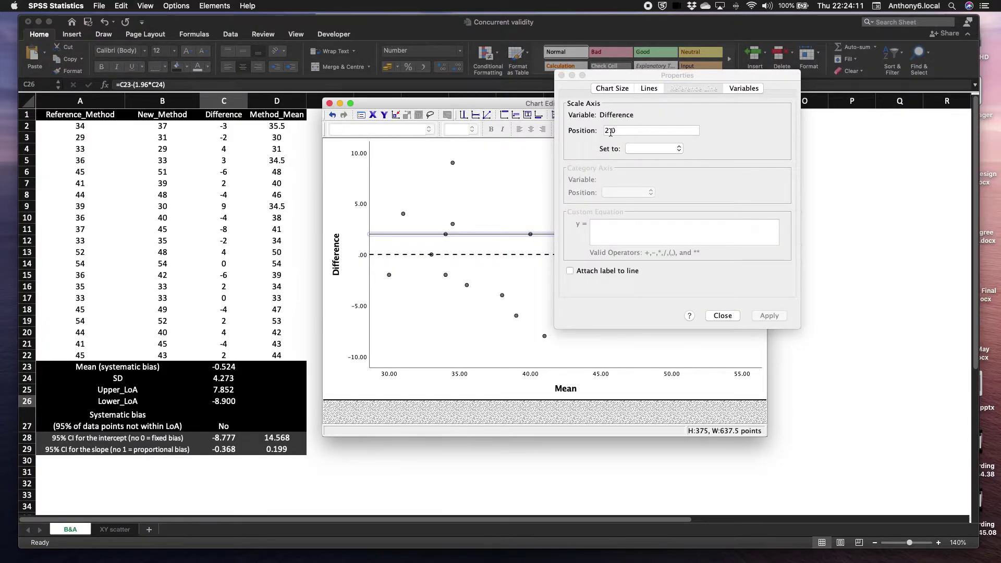
{"action": "left_click", "coordinate": [693, 91]}
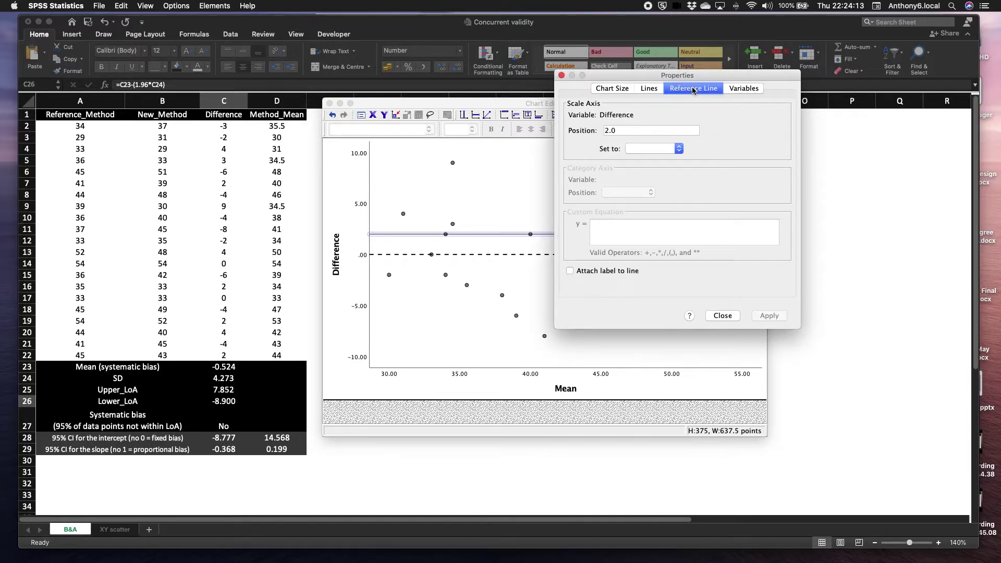
{"action": "left_click", "coordinate": [679, 150]}
{"action": "left_click", "coordinate": [652, 158]}
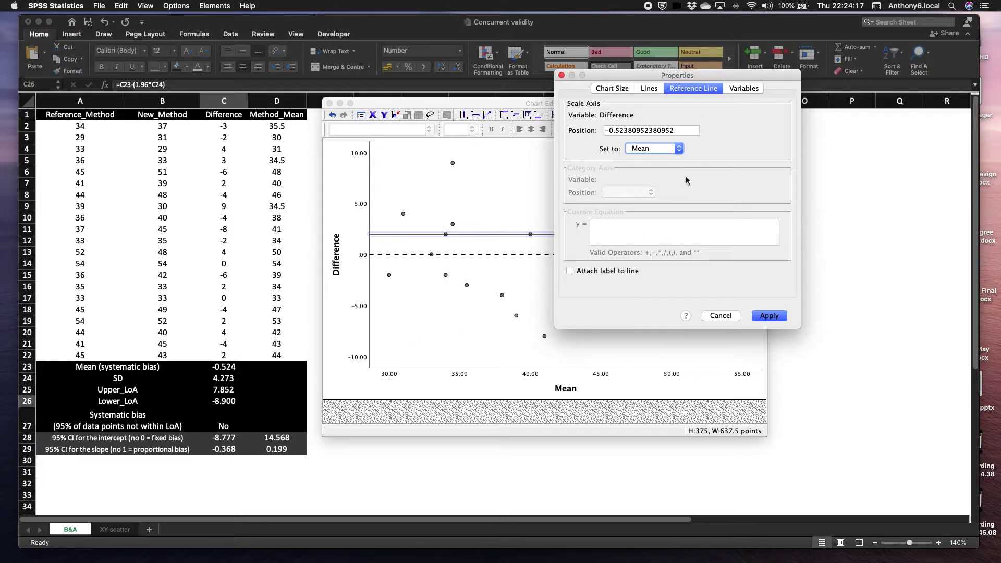
{"action": "left_click", "coordinate": [770, 315]}
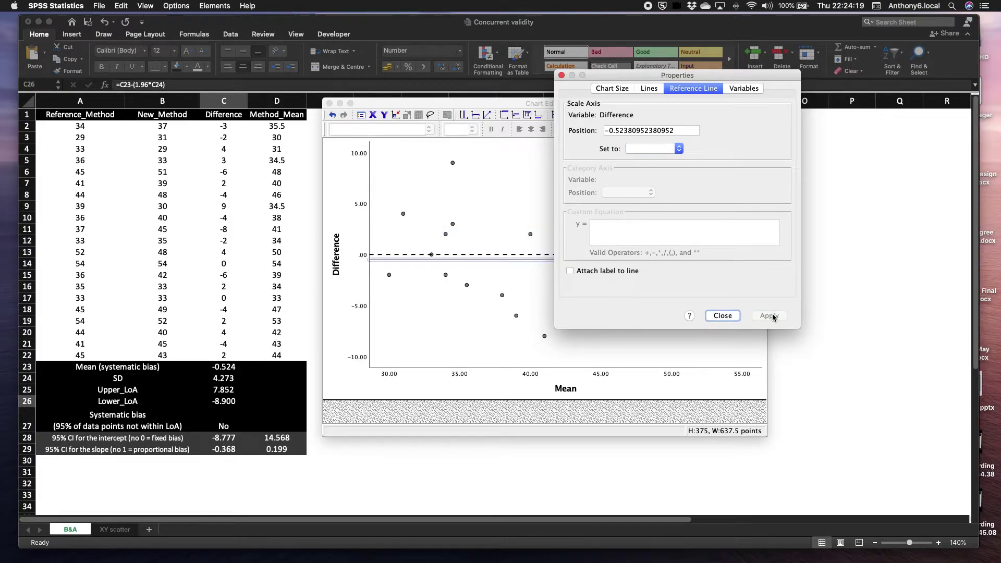
Step: Style the bias line green with weight 1.5 and close its properties
{"action": "left_click", "coordinate": [649, 89]}
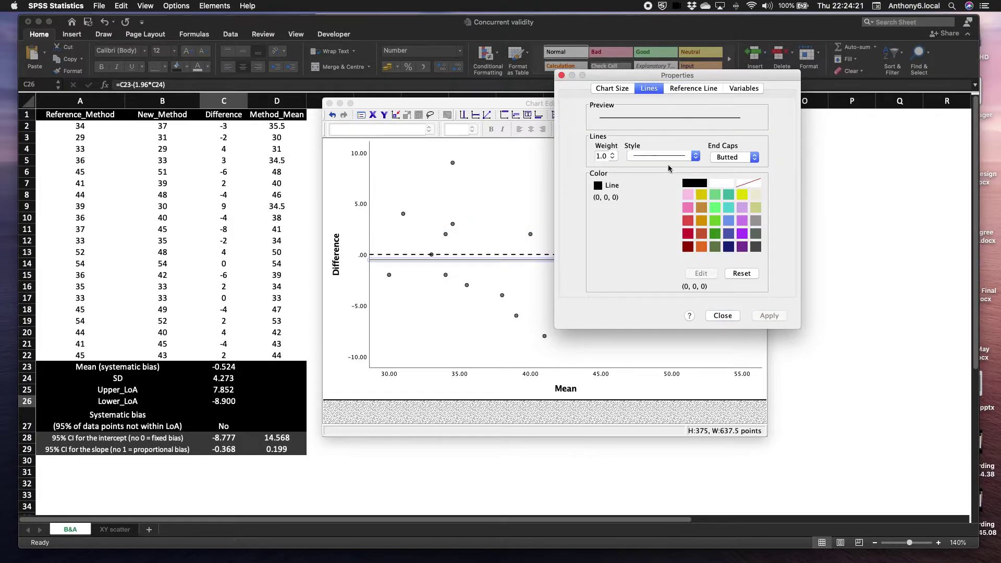
{"action": "left_click", "coordinate": [612, 156]}
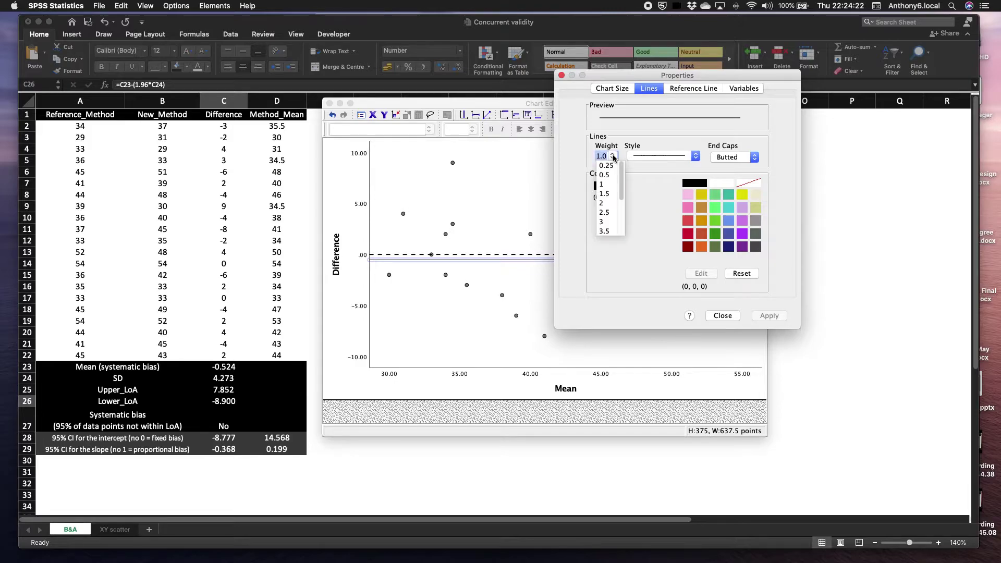
{"action": "left_click", "coordinate": [604, 196]}
{"action": "left_click", "coordinate": [715, 233]}
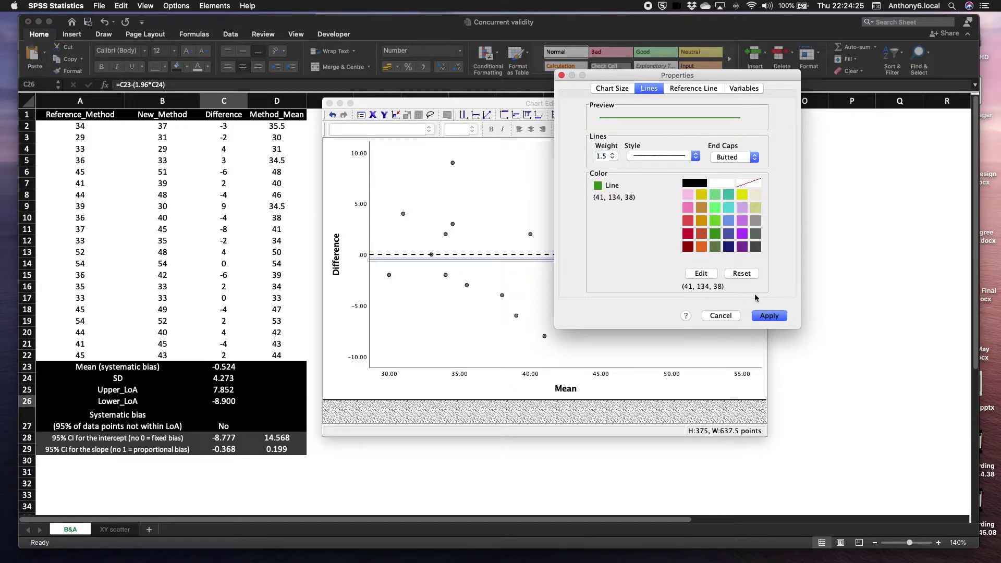
{"action": "left_click", "coordinate": [769, 316]}
{"action": "left_click", "coordinate": [729, 317]}
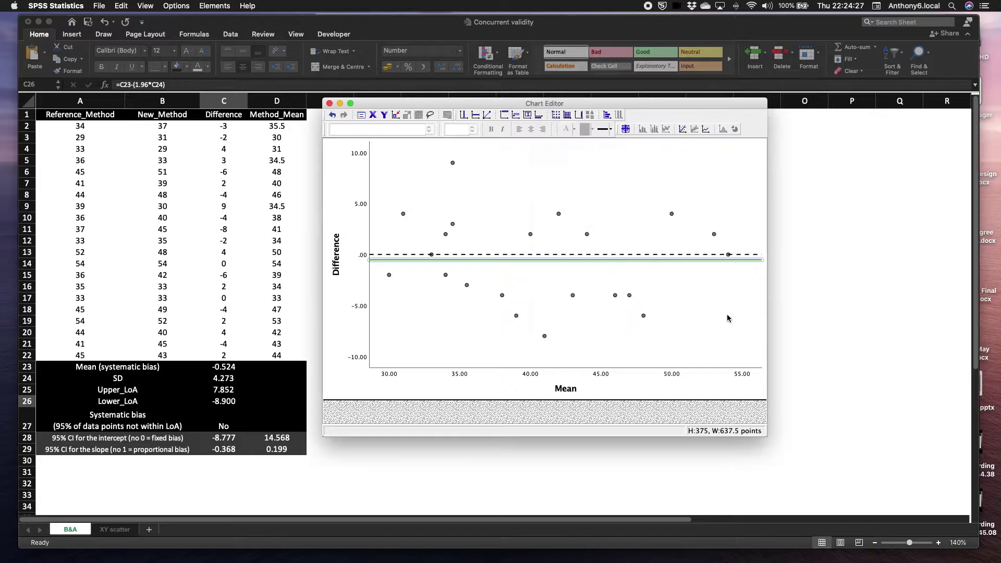
{"action": "left_click", "coordinate": [560, 184]}
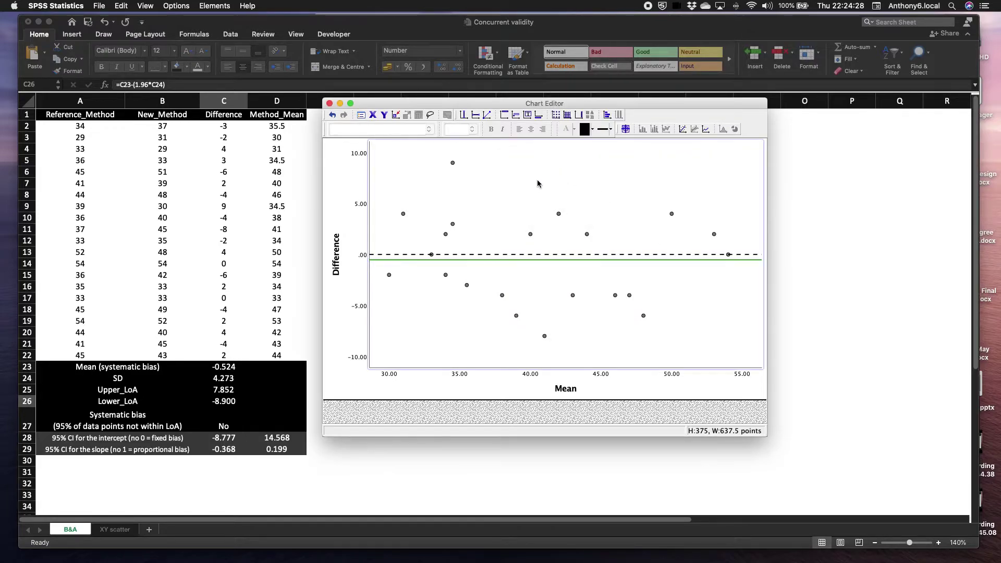
Step: Add another Y-axis reference line at the upper limit of agreement, 7.852
{"action": "left_click", "coordinate": [479, 117]}
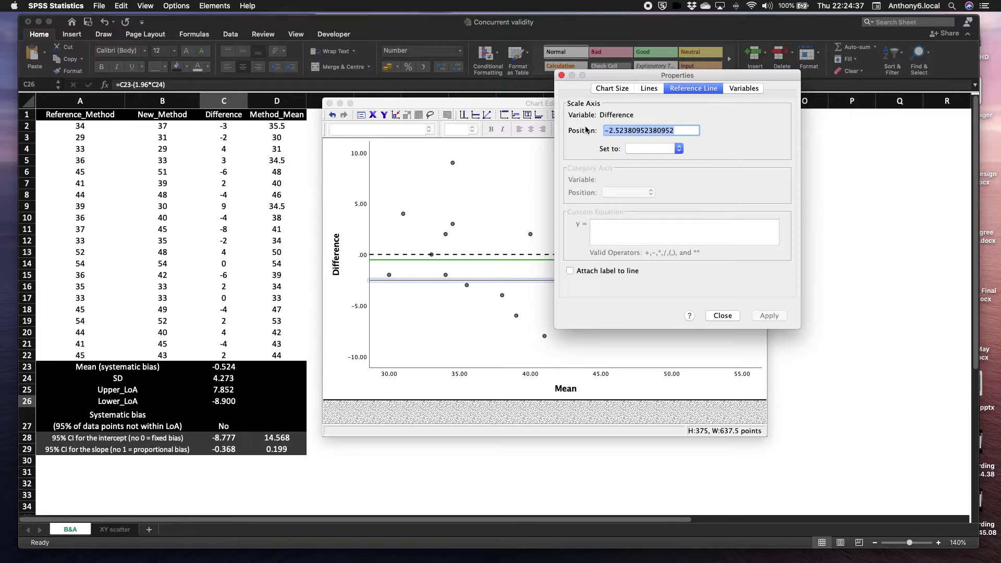
{"action": "type", "text": "7.852"}
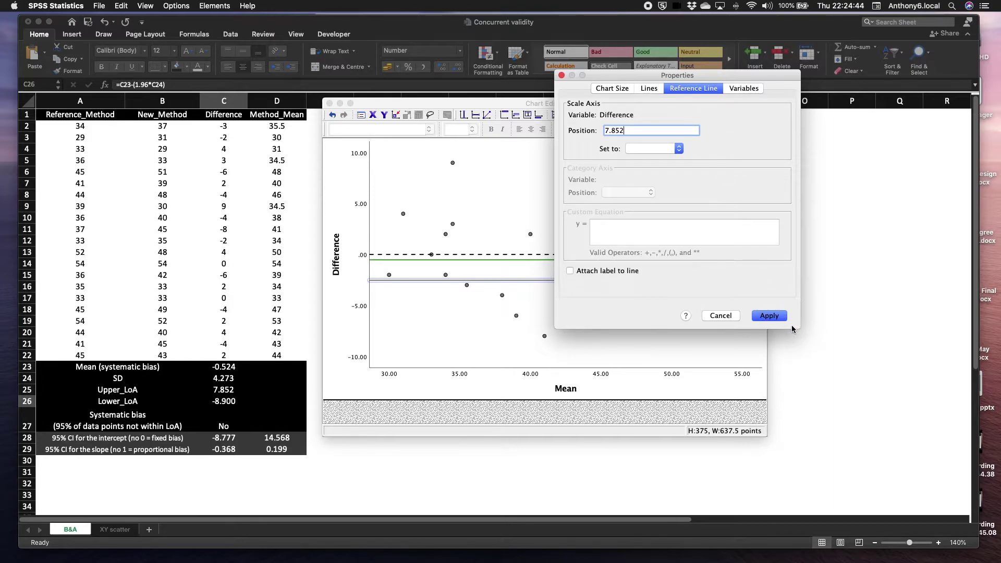
{"action": "left_click", "coordinate": [770, 317]}
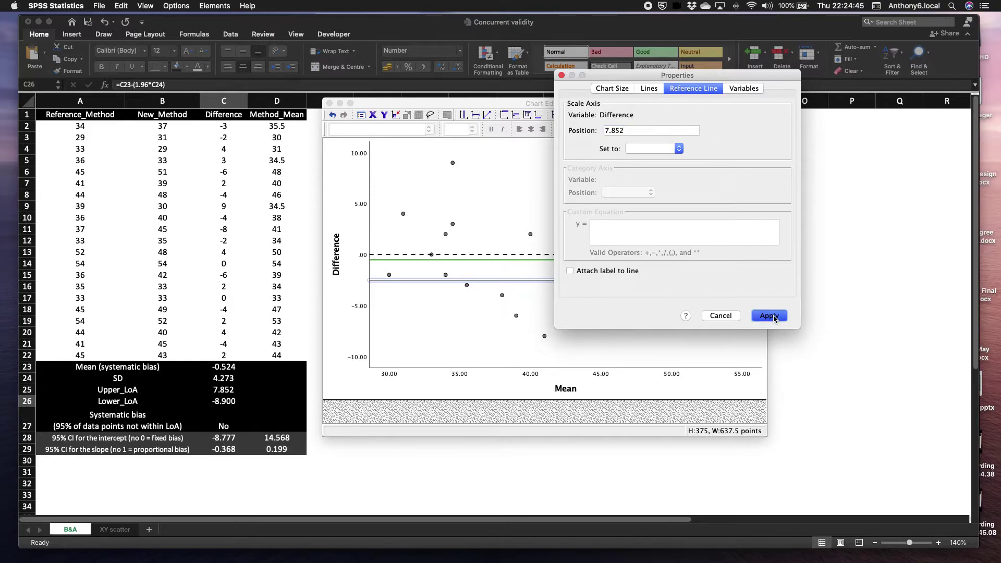
Step: Make the upper limit line green with weight 1.5 and close its properties
{"action": "left_click", "coordinate": [650, 88]}
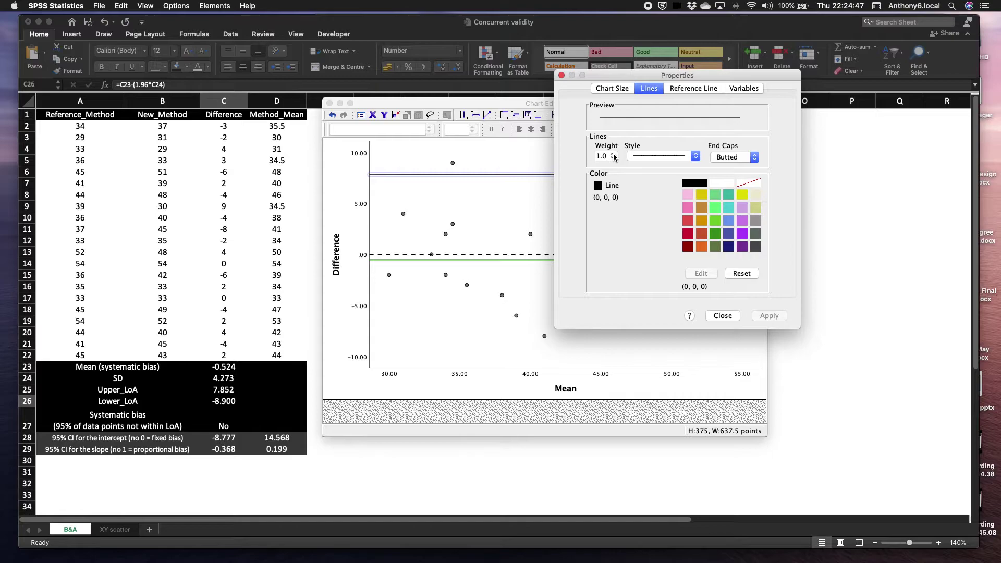
{"action": "left_click", "coordinate": [613, 156]}
{"action": "left_click", "coordinate": [604, 193]}
{"action": "left_click", "coordinate": [714, 233]}
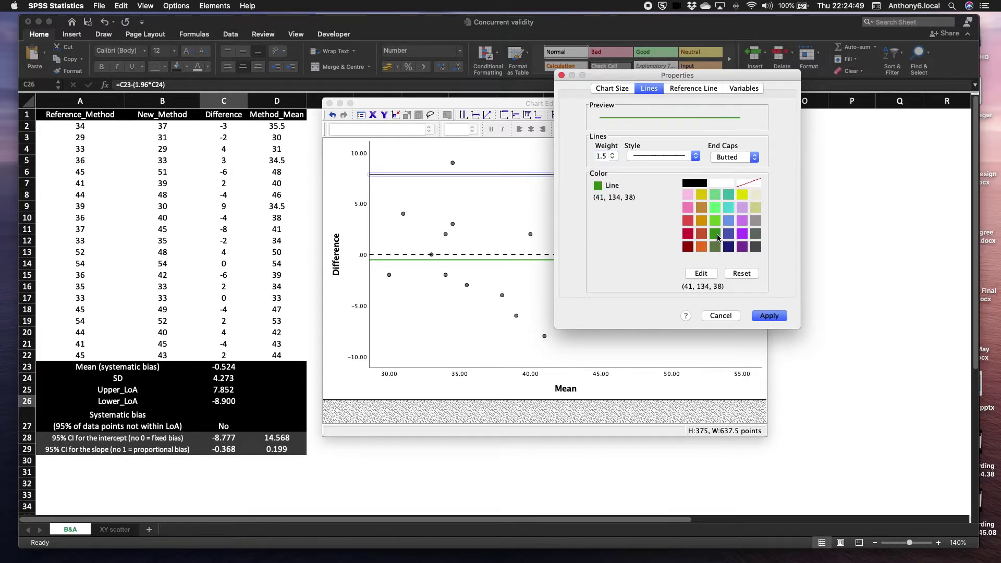
{"action": "left_click", "coordinate": [766, 315]}
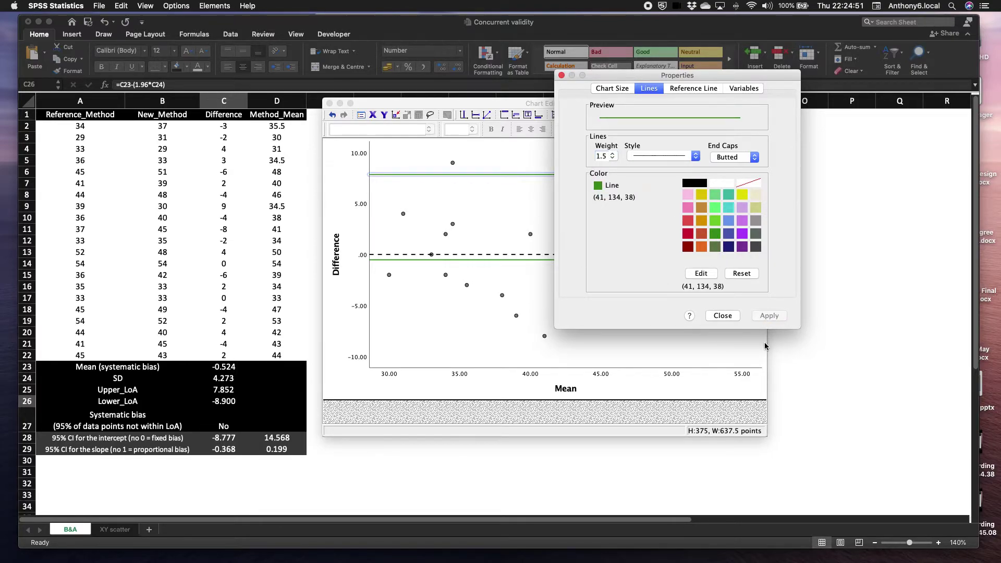
{"action": "left_click", "coordinate": [722, 316]}
{"action": "left_click", "coordinate": [495, 208]}
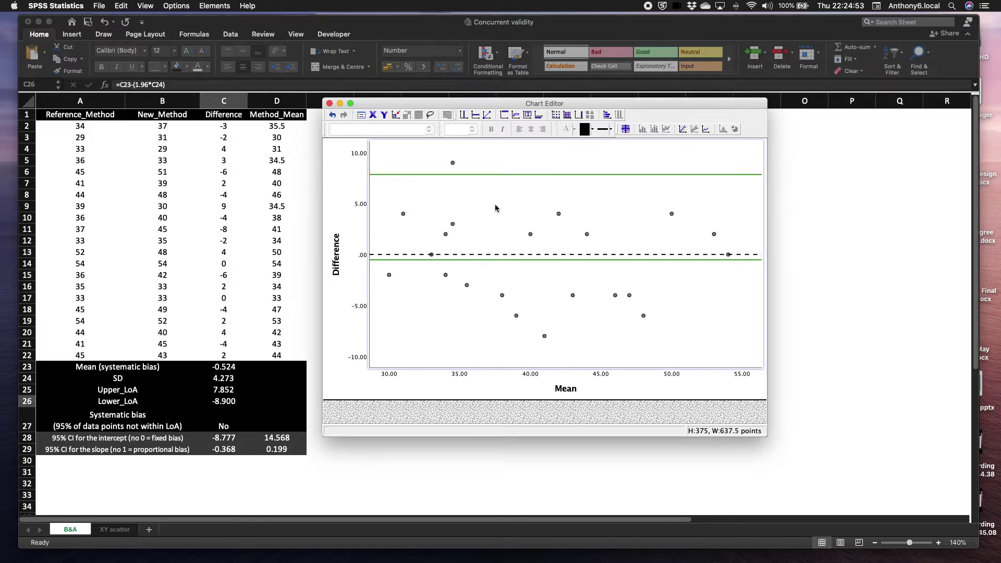
Step: Add a Y-axis reference line positioned at -8.9 for the lower limit
{"action": "left_click", "coordinate": [475, 115]}
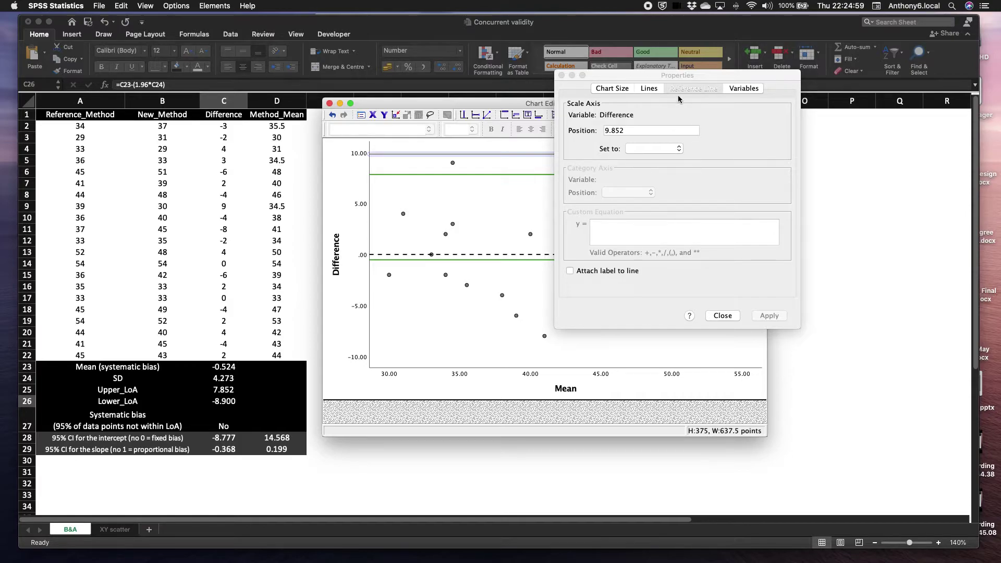
{"action": "left_click", "coordinate": [631, 130]}
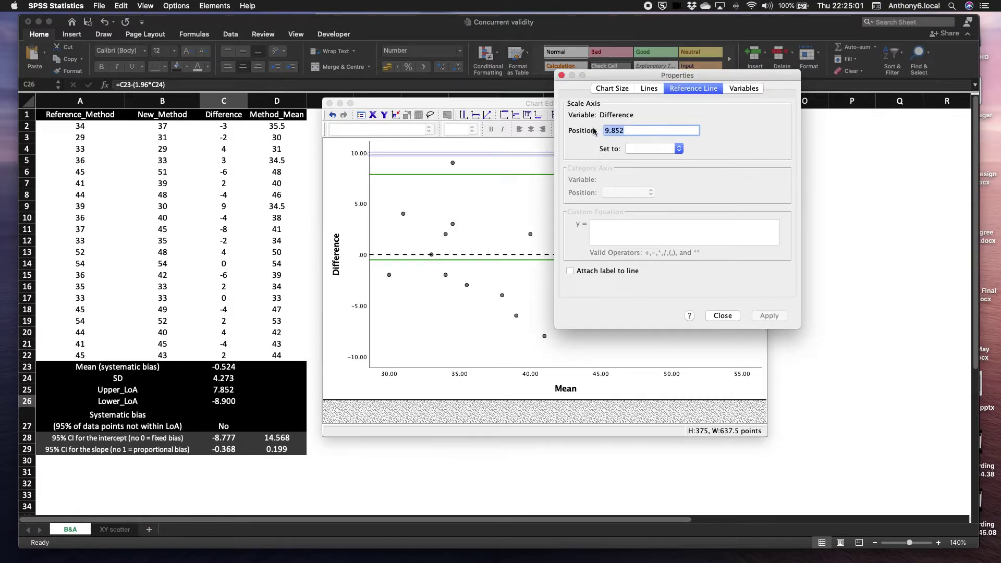
{"action": "type", "text": "-8.9"}
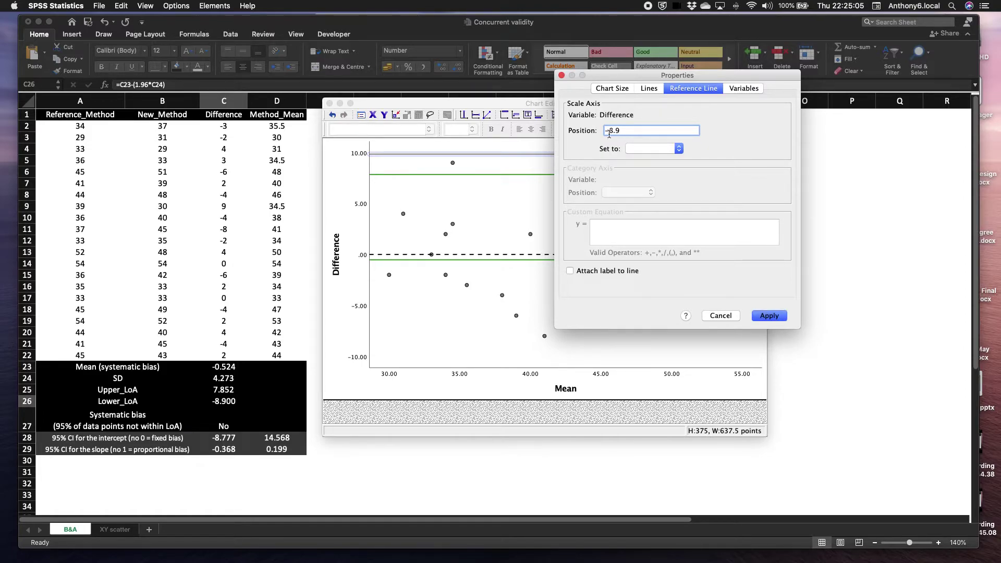
{"action": "left_click", "coordinate": [771, 317]}
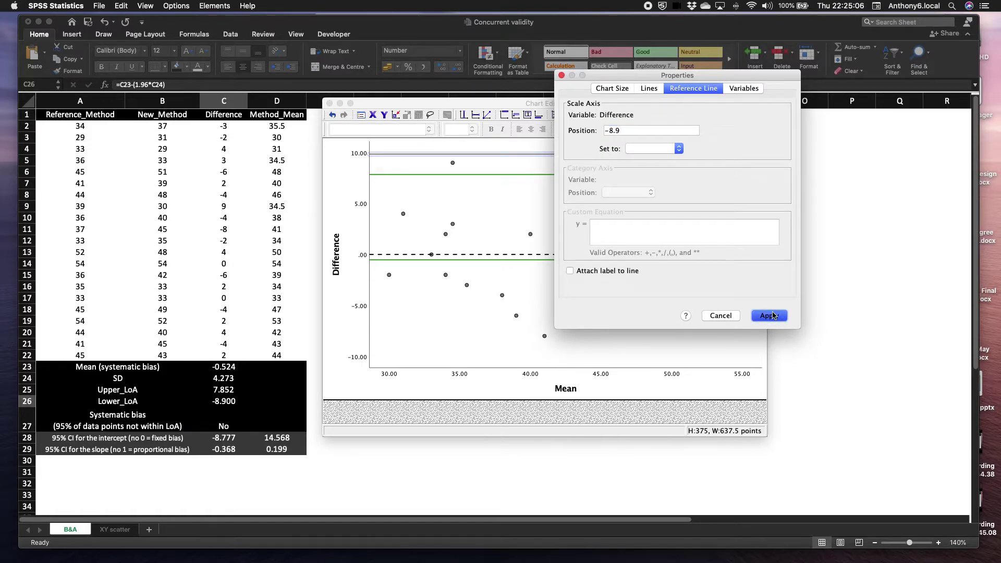
Step: Style the lower limit line solid green with weight 1.5
{"action": "left_click", "coordinate": [649, 88]}
{"action": "left_click", "coordinate": [609, 156]}
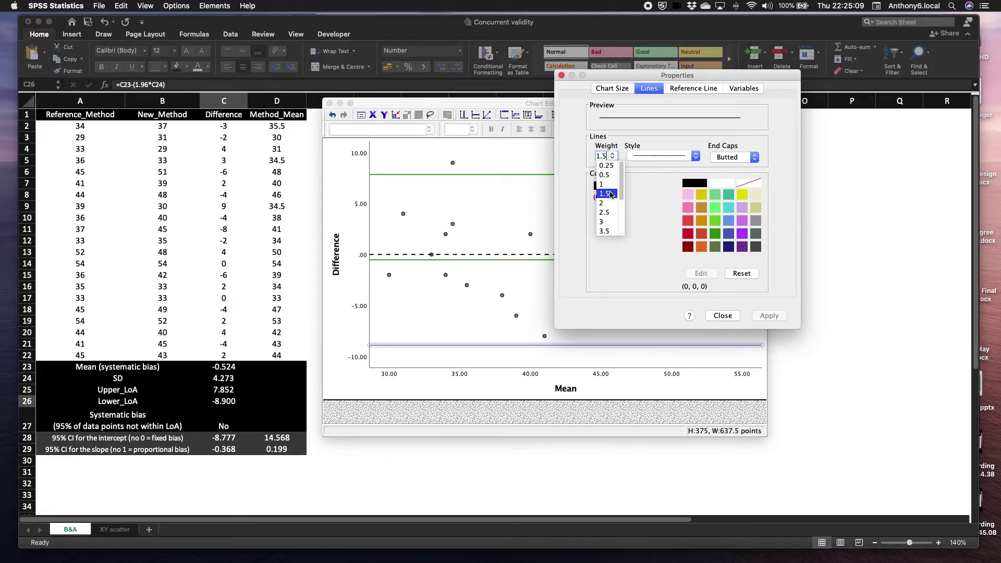
{"action": "left_click", "coordinate": [606, 193]}
{"action": "left_click", "coordinate": [691, 157]}
{"action": "left_click", "coordinate": [672, 165]}
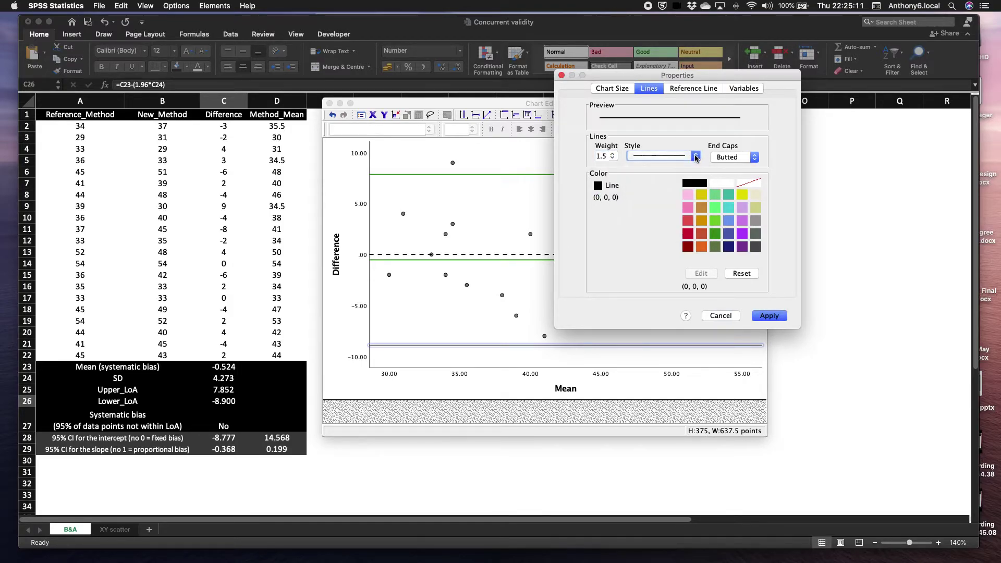
{"action": "left_click", "coordinate": [715, 234]}
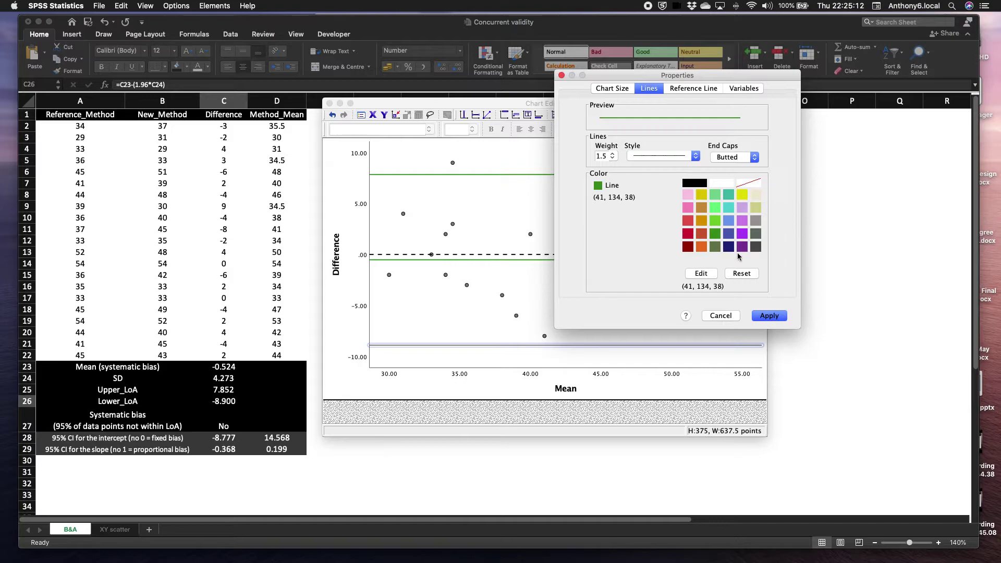
{"action": "left_click", "coordinate": [768, 316]}
Step: Close the Properties panel and deselect the green lower limit line
{"action": "left_click", "coordinate": [726, 316]}
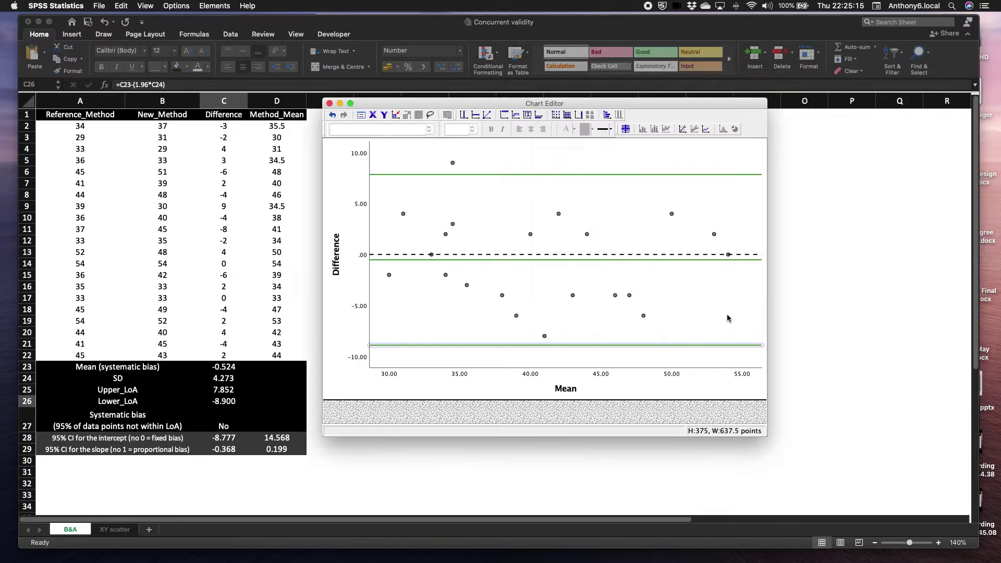
{"action": "left_click", "coordinate": [576, 166]}
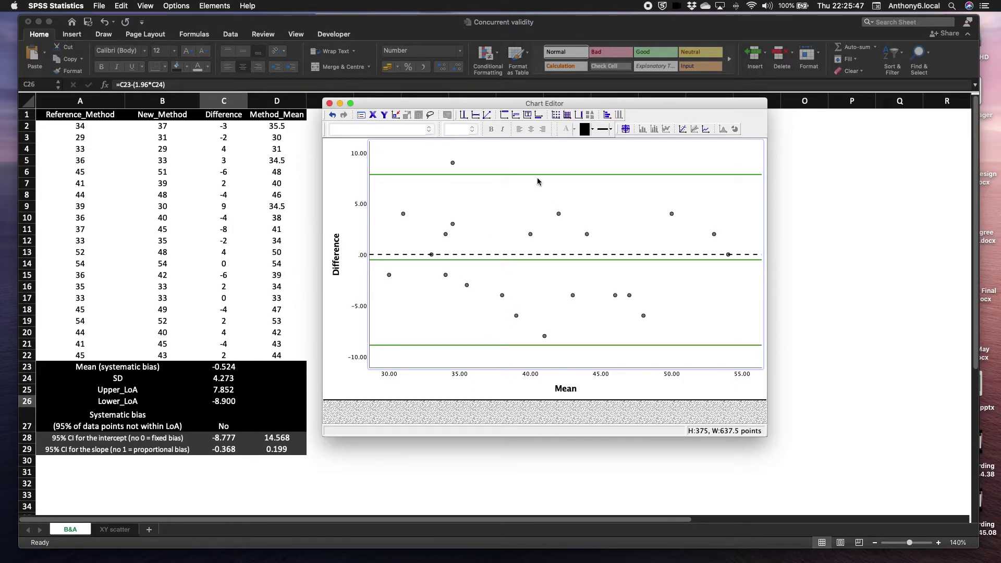
{"action": "left_click_drag", "start_coordinate": [469, 106], "coordinate": [468, 106]}
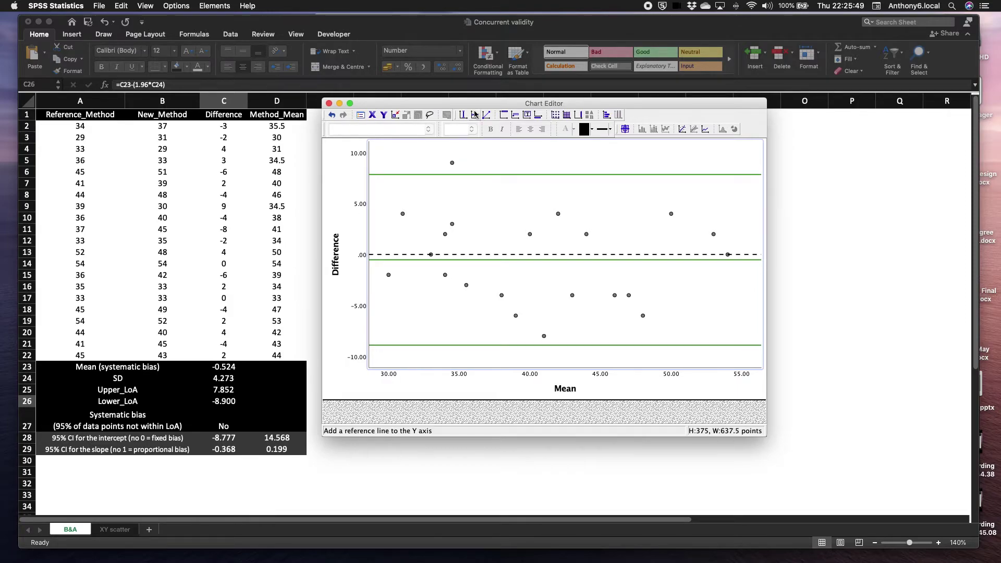
Step: Add a linear Fit Line at Total with mean confidence intervals and no equation label
{"action": "left_click", "coordinate": [214, 7]}
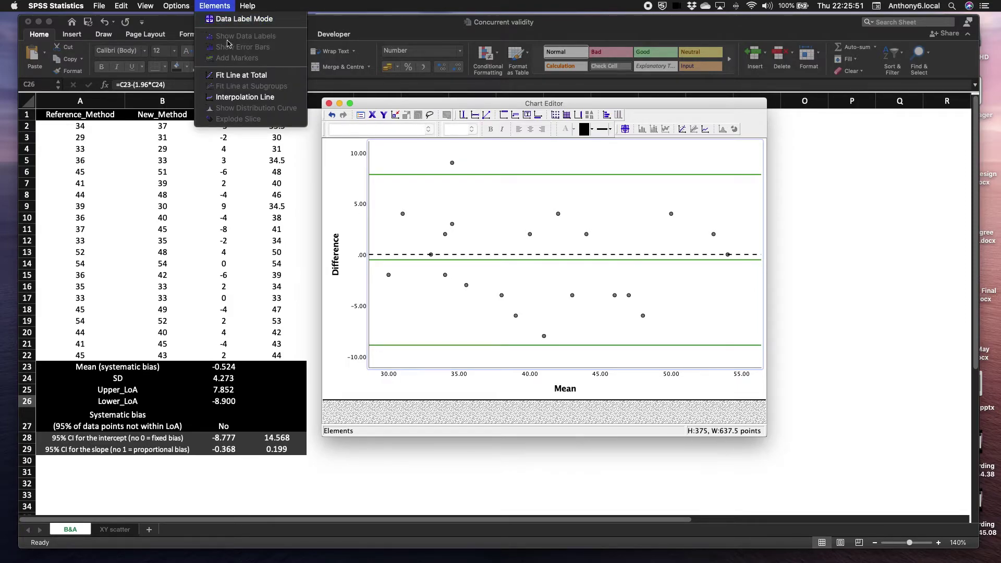
{"action": "left_click", "coordinate": [239, 76]}
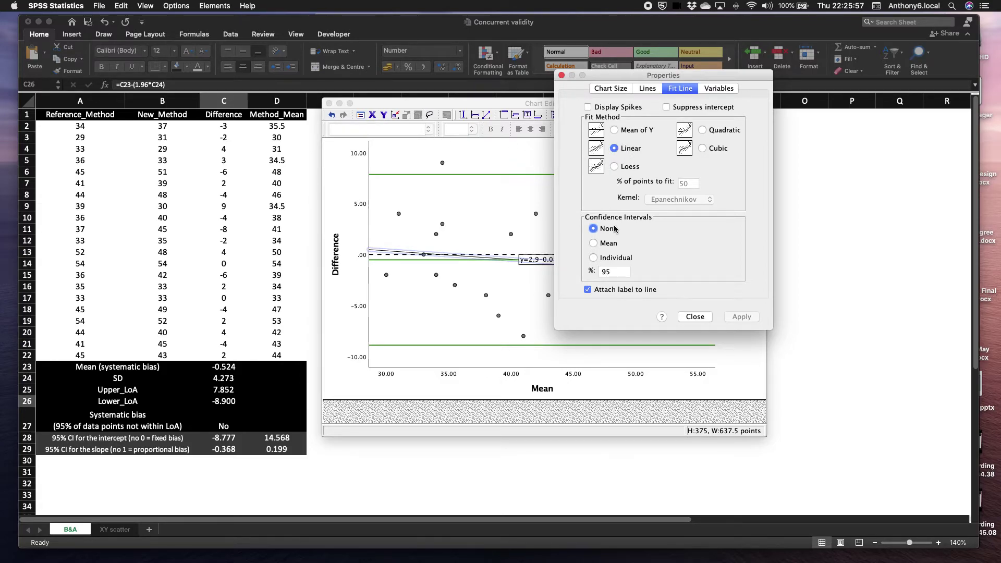
{"action": "left_click", "coordinate": [594, 244]}
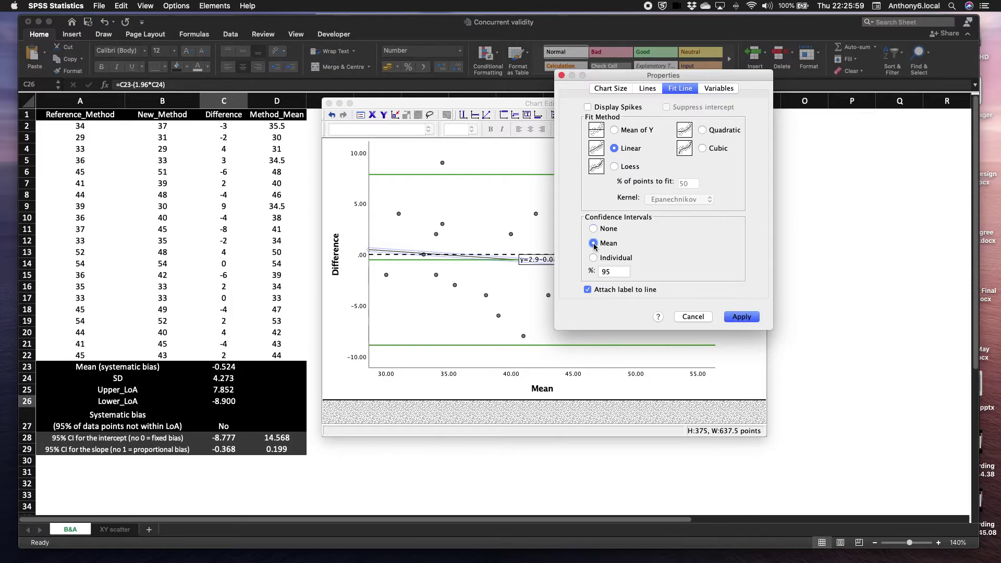
{"action": "left_click", "coordinate": [588, 290]}
{"action": "left_click", "coordinate": [746, 316]}
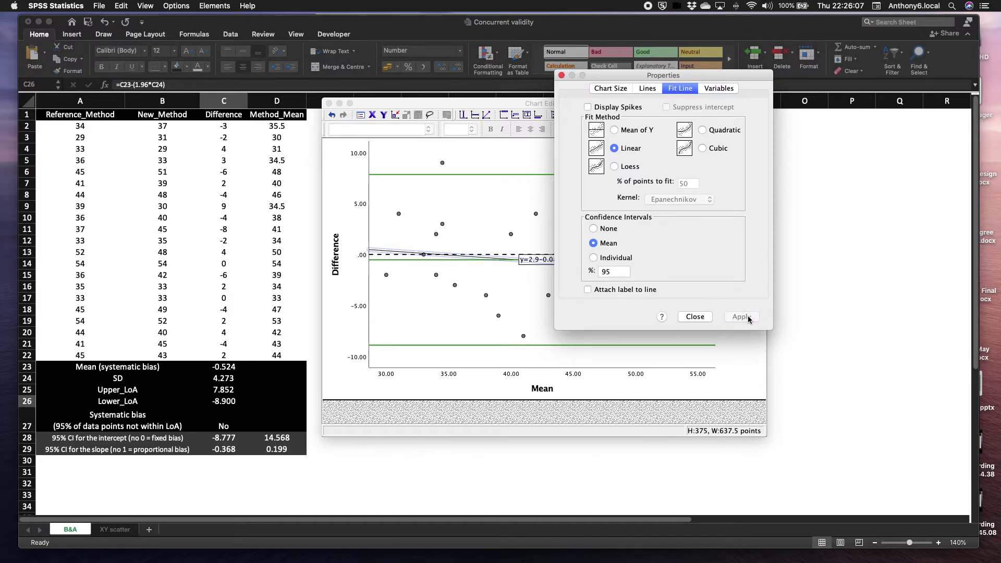
{"action": "left_click", "coordinate": [647, 89]}
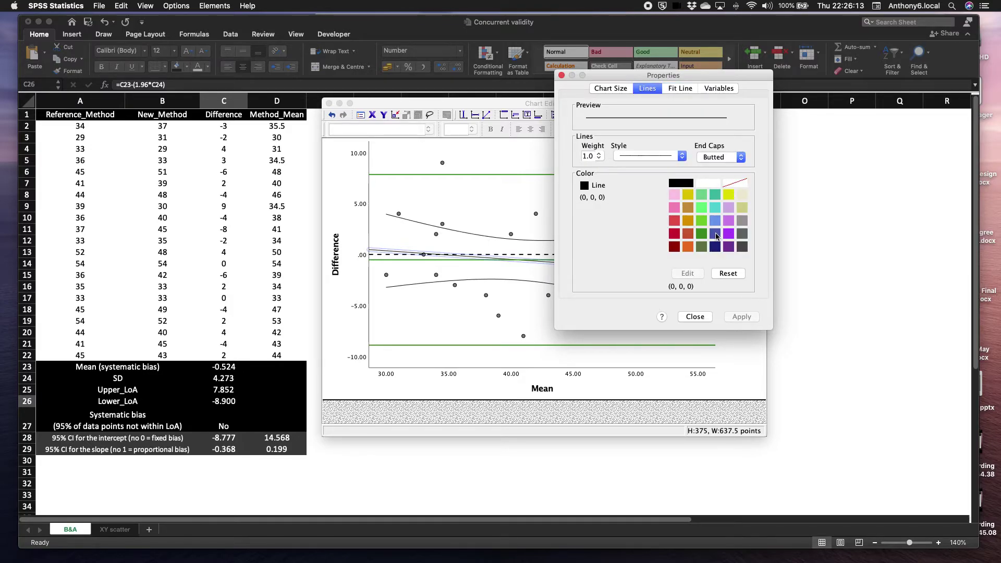
Step: Colour the regression fit line blue and close its properties
{"action": "left_click", "coordinate": [716, 234]}
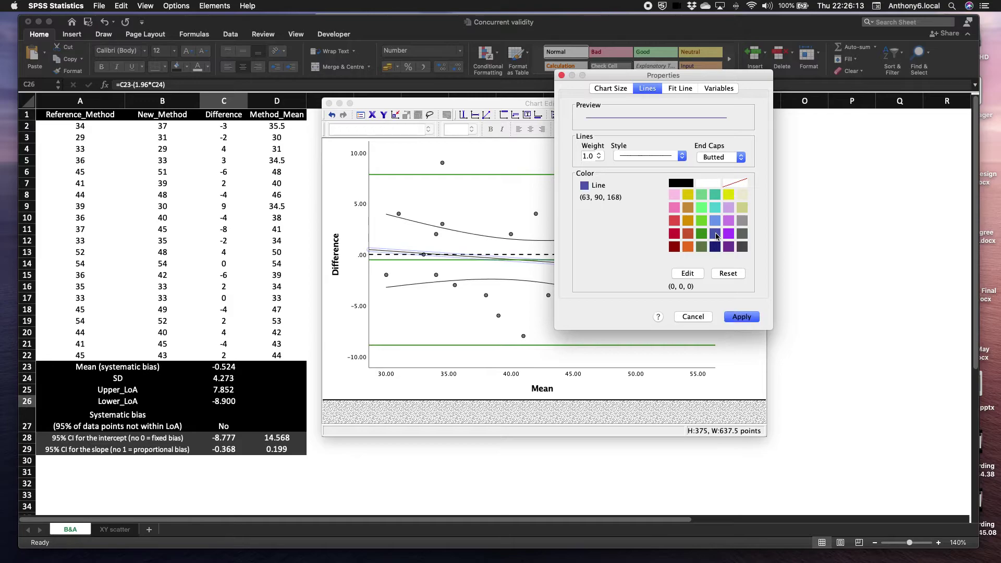
{"action": "left_click", "coordinate": [745, 319]}
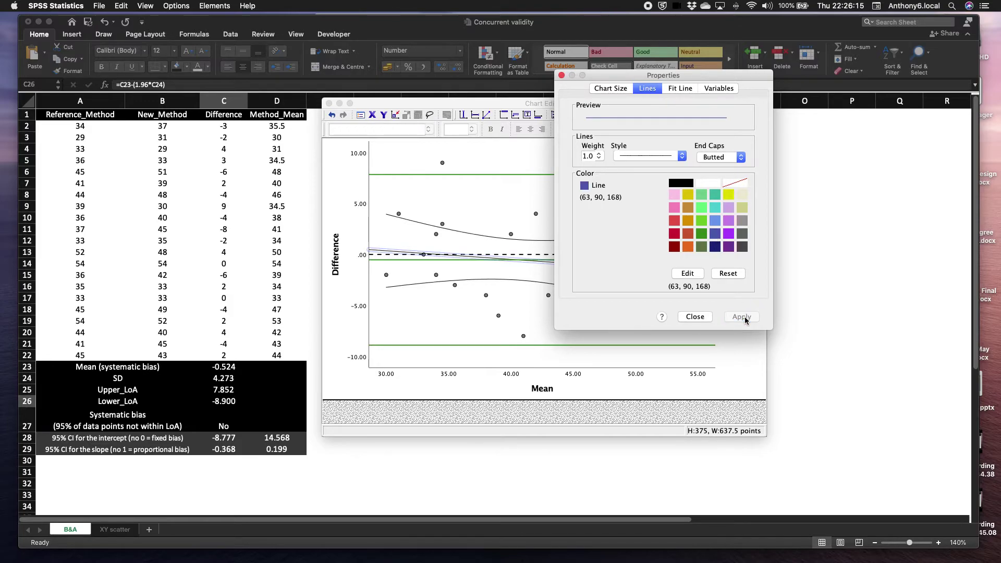
{"action": "left_click", "coordinate": [695, 317]}
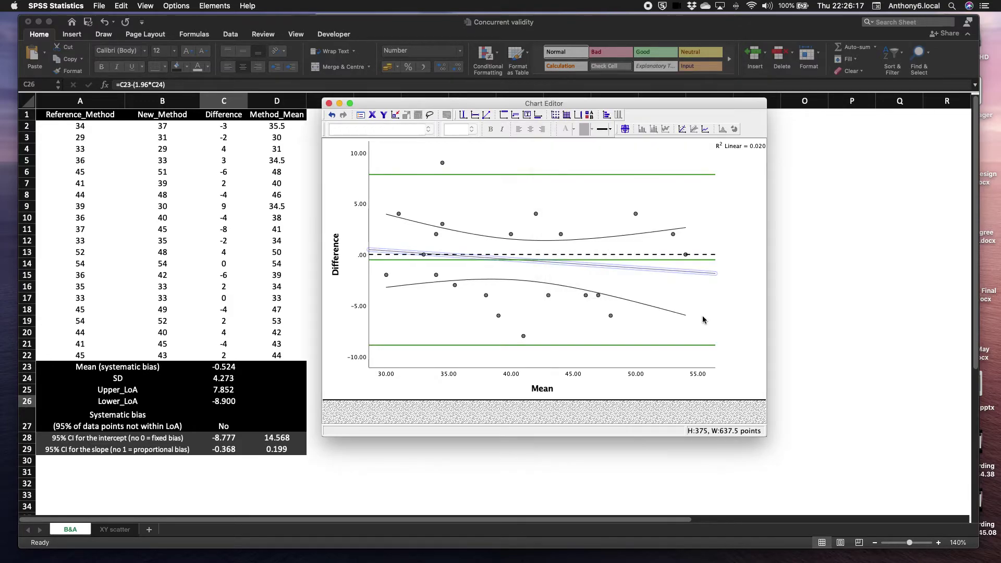
{"action": "left_click", "coordinate": [731, 315]}
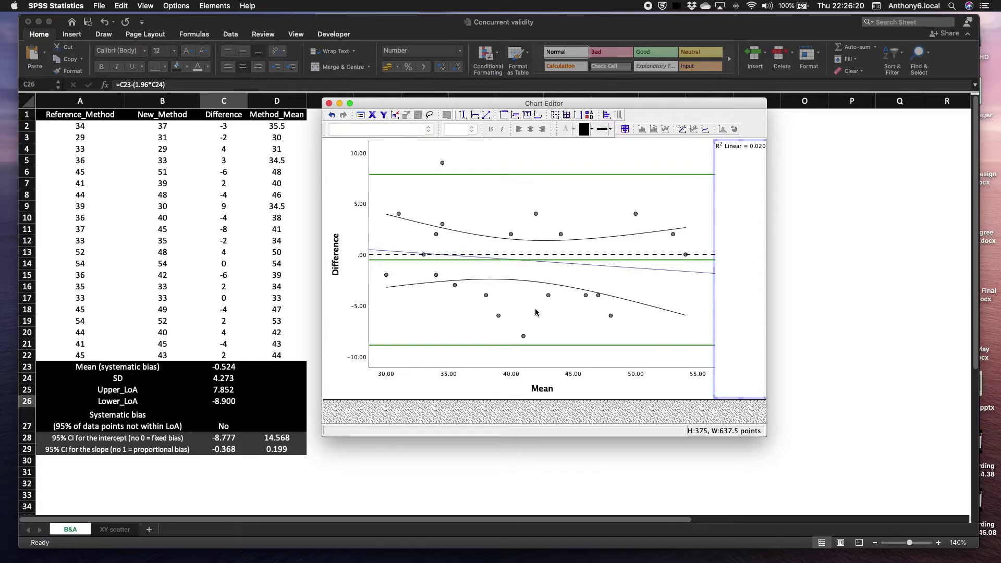
{"action": "left_click", "coordinate": [410, 223]}
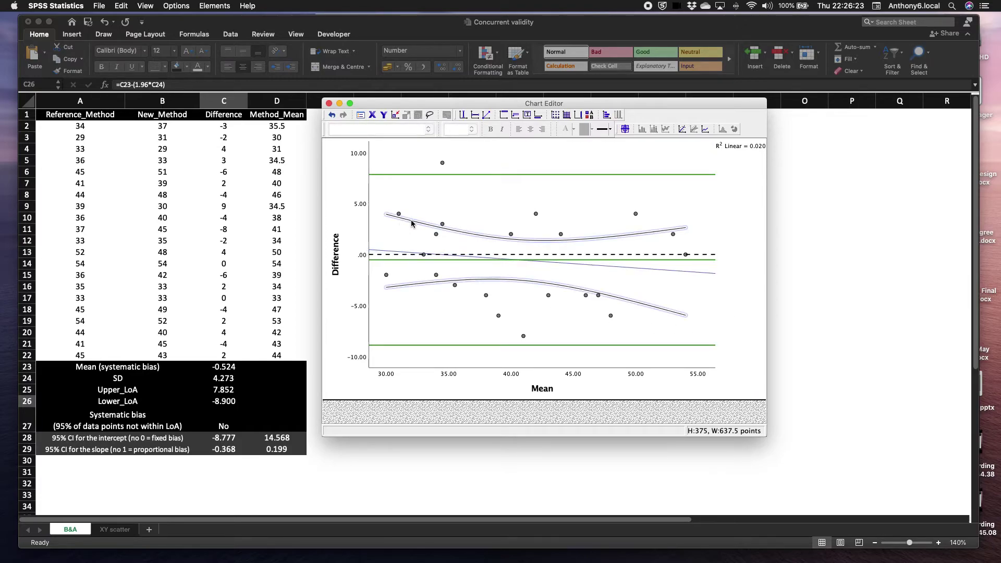
Step: Apply the line style to the mean confidence curves and deselect the fit lines
{"action": "right_click", "coordinate": [410, 223]}
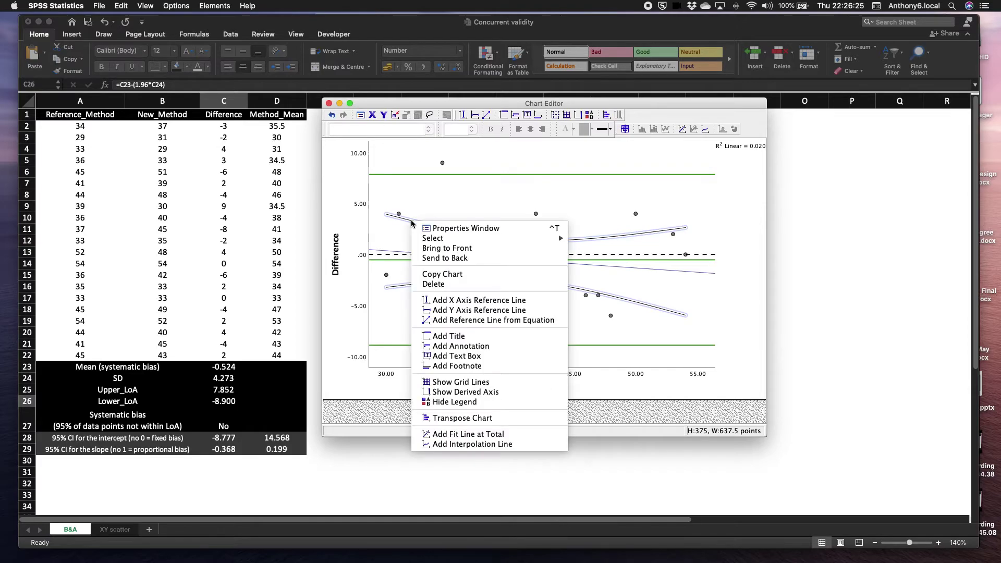
{"action": "left_click", "coordinate": [452, 229]}
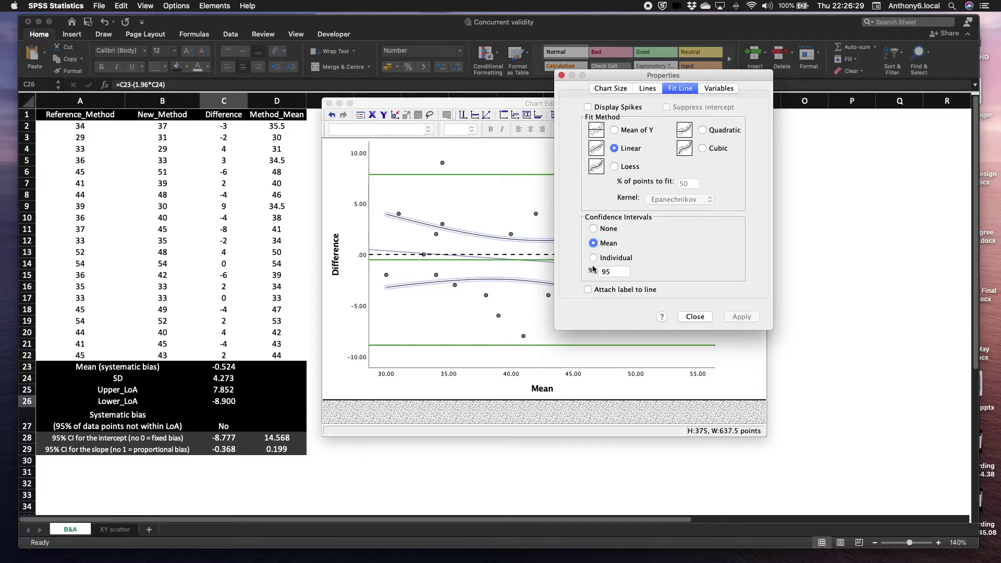
{"action": "left_click", "coordinate": [649, 91]}
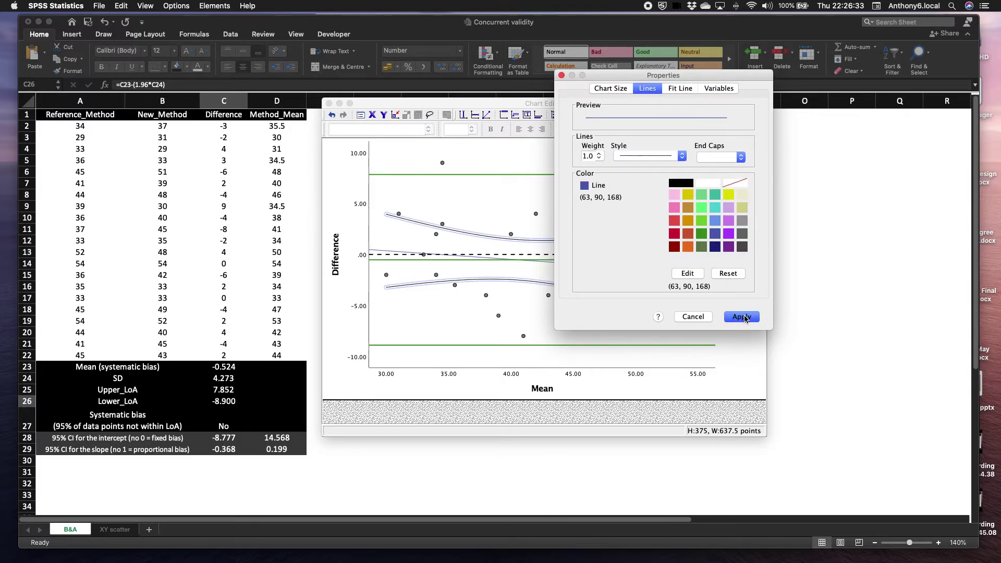
{"action": "left_click", "coordinate": [745, 317]}
{"action": "left_click", "coordinate": [706, 316]}
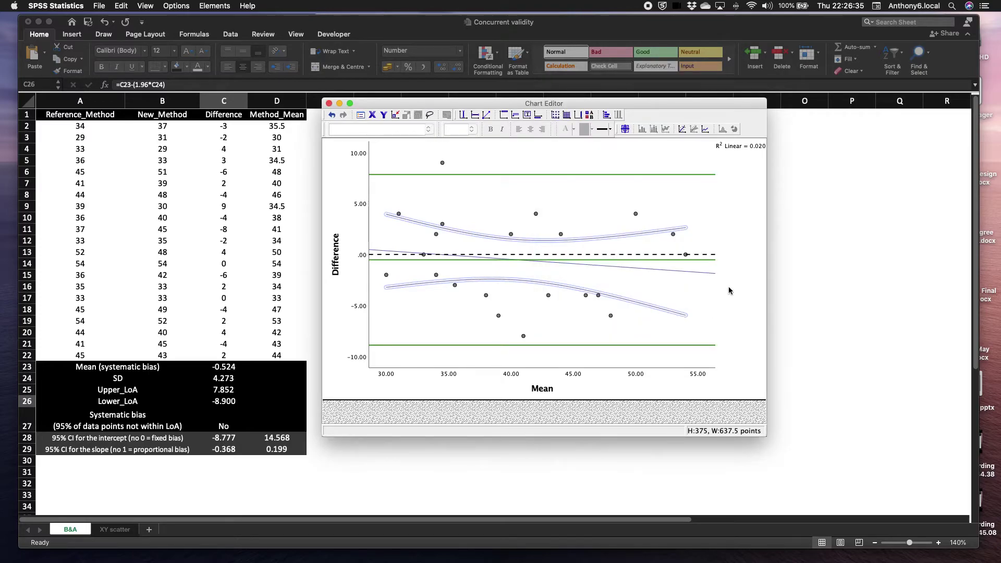
{"action": "left_click", "coordinate": [758, 252]}
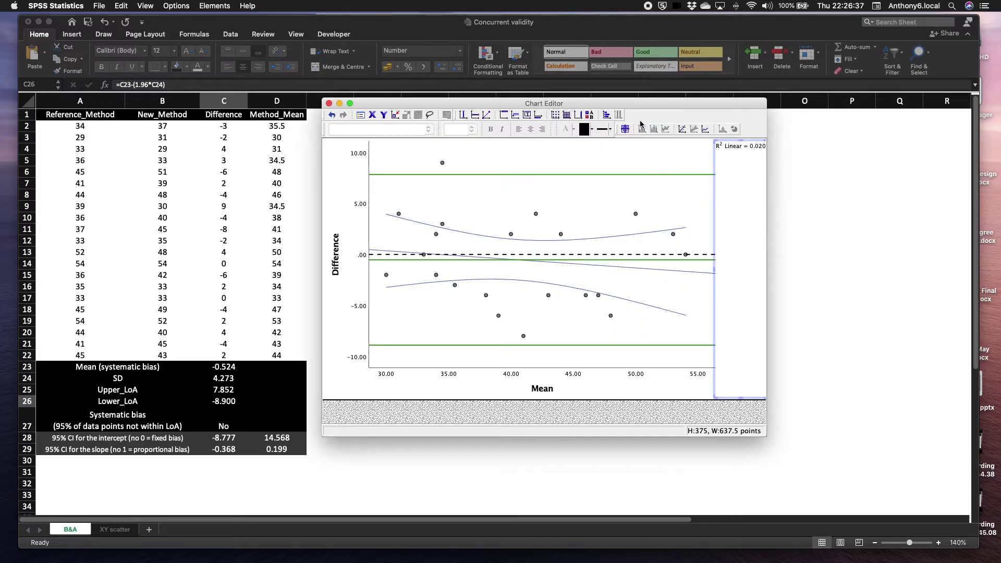
{"action": "left_click_drag", "start_coordinate": [643, 107], "coordinate": [642, 107]}
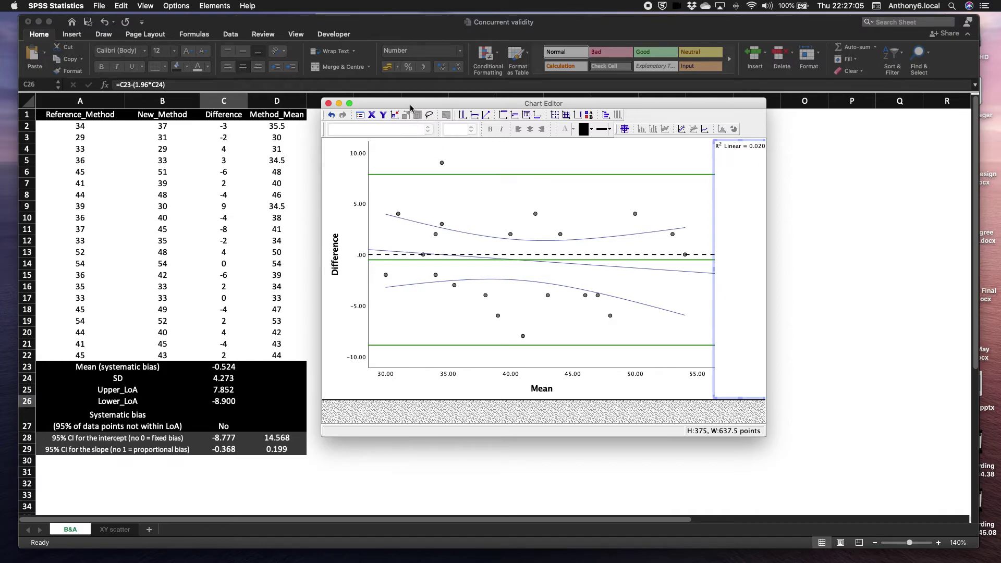
{"action": "left_click_drag", "start_coordinate": [410, 107], "coordinate": [409, 104]}
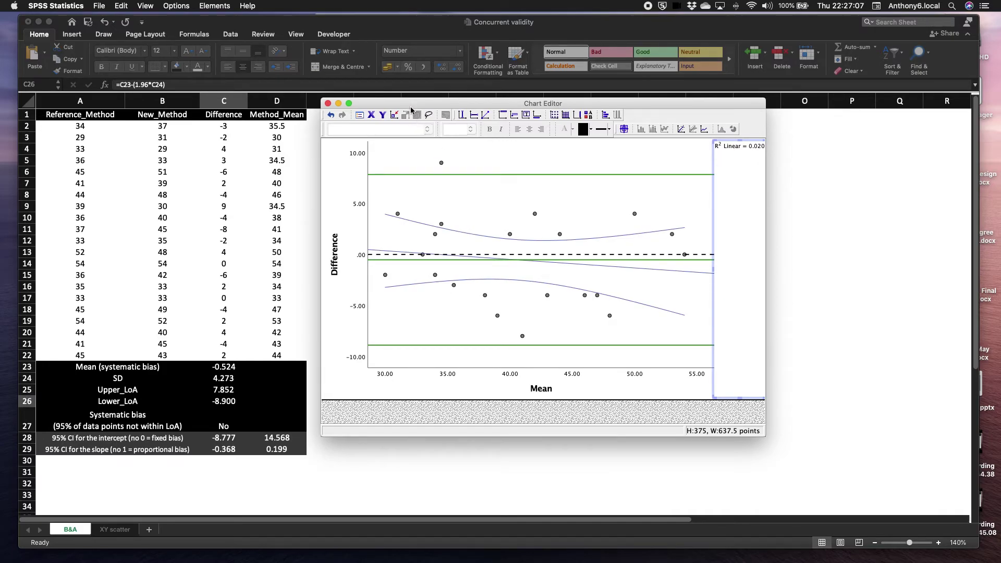
Step: Set up a linear regression with Difference as dependent and Mean as independent
{"action": "key", "text": "ctrl+Up"}
{"action": "left_click", "coordinate": [605, 362]}
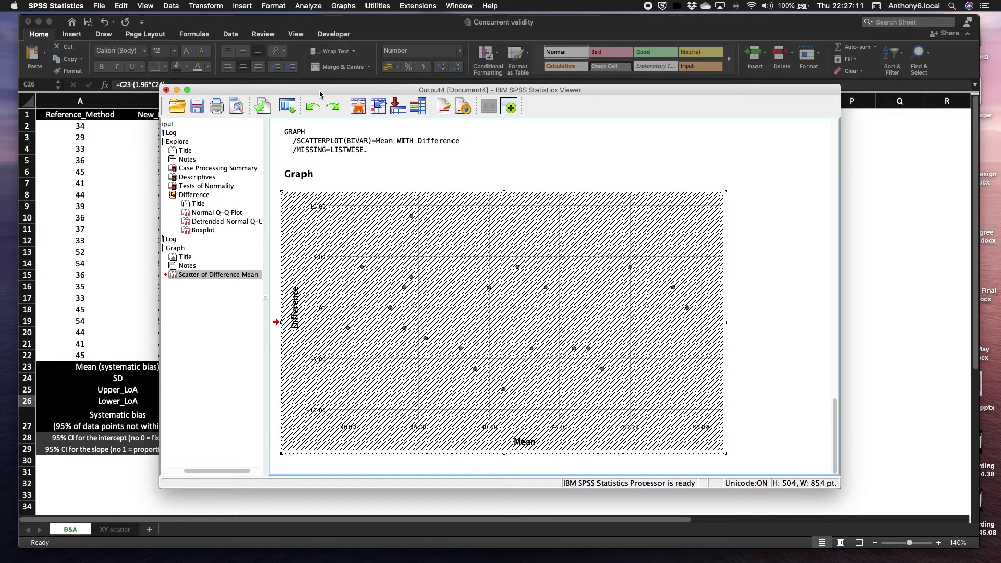
{"action": "left_click", "coordinate": [307, 6]}
{"action": "mouse_move", "coordinate": [326, 110]}
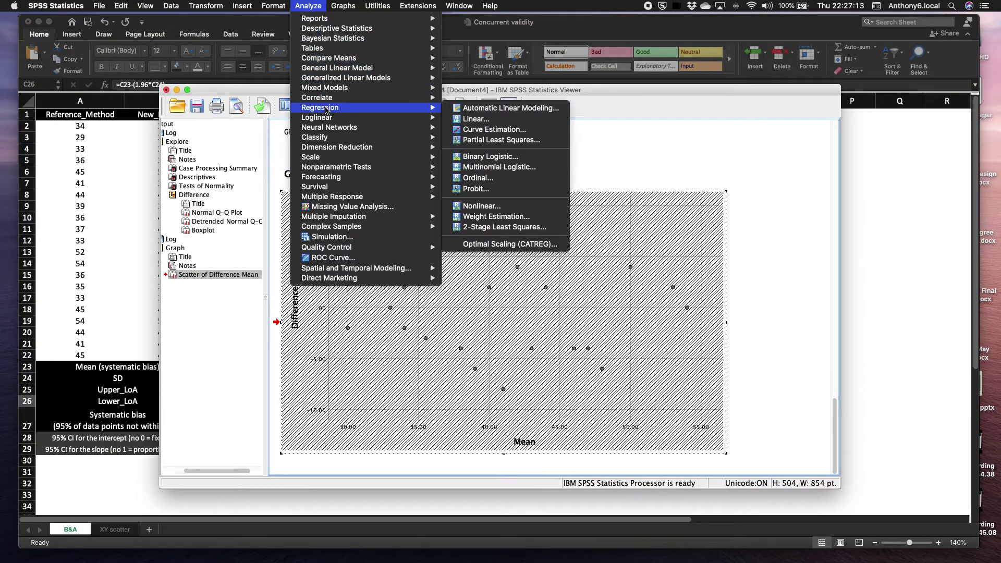
{"action": "left_click", "coordinate": [472, 118]}
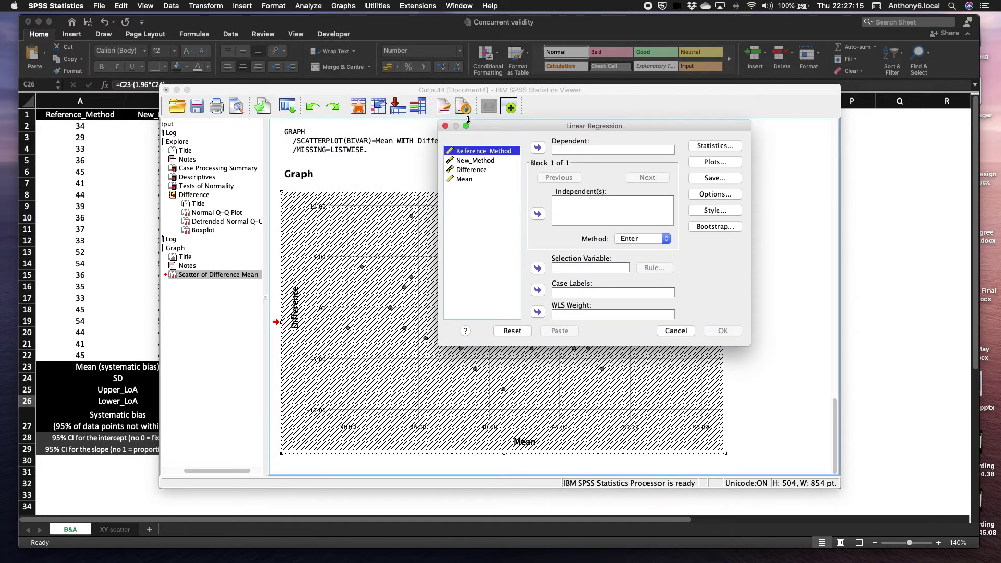
{"action": "left_click", "coordinate": [489, 170]}
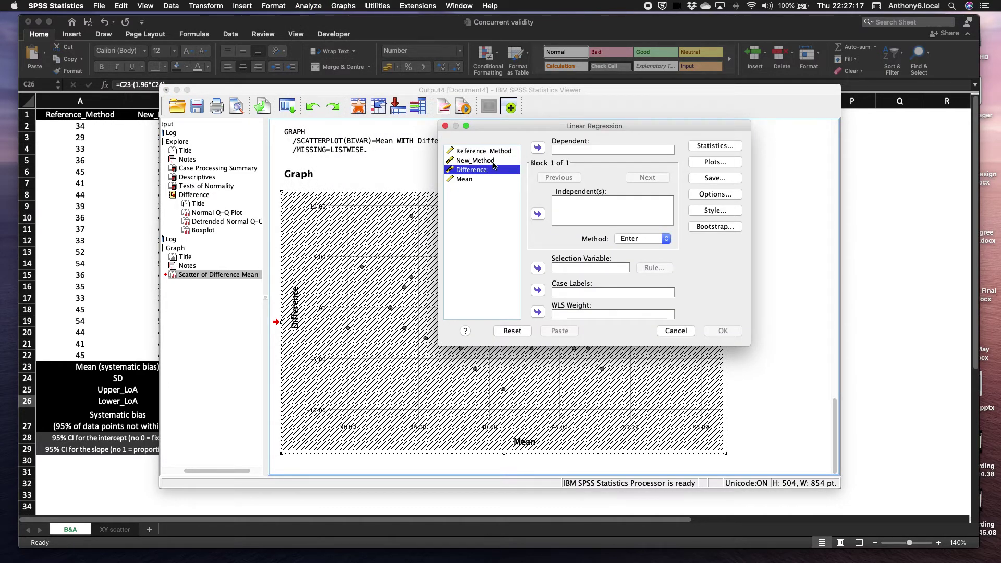
{"action": "left_click", "coordinate": [538, 147]}
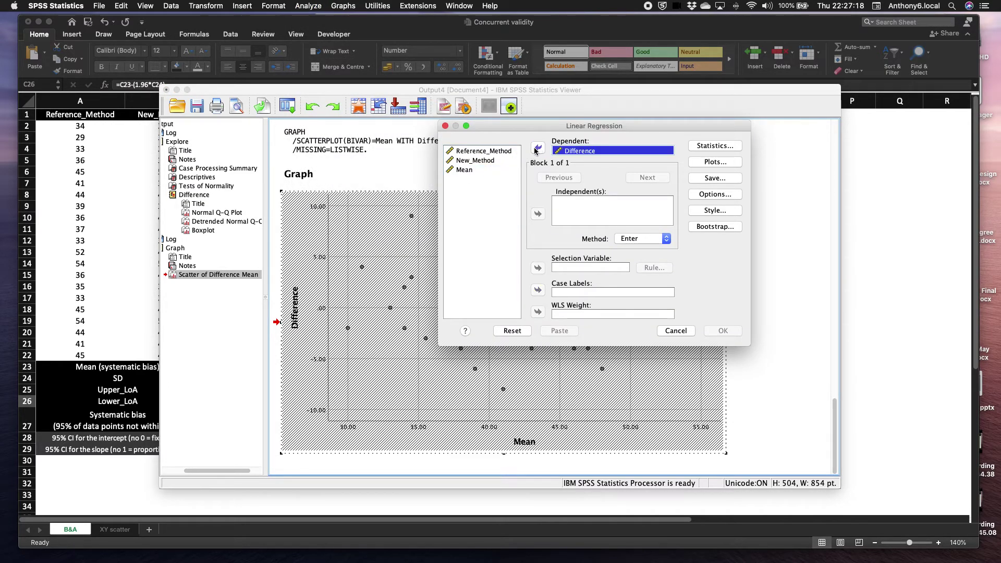
{"action": "left_click", "coordinate": [465, 171]}
{"action": "left_click", "coordinate": [538, 213]}
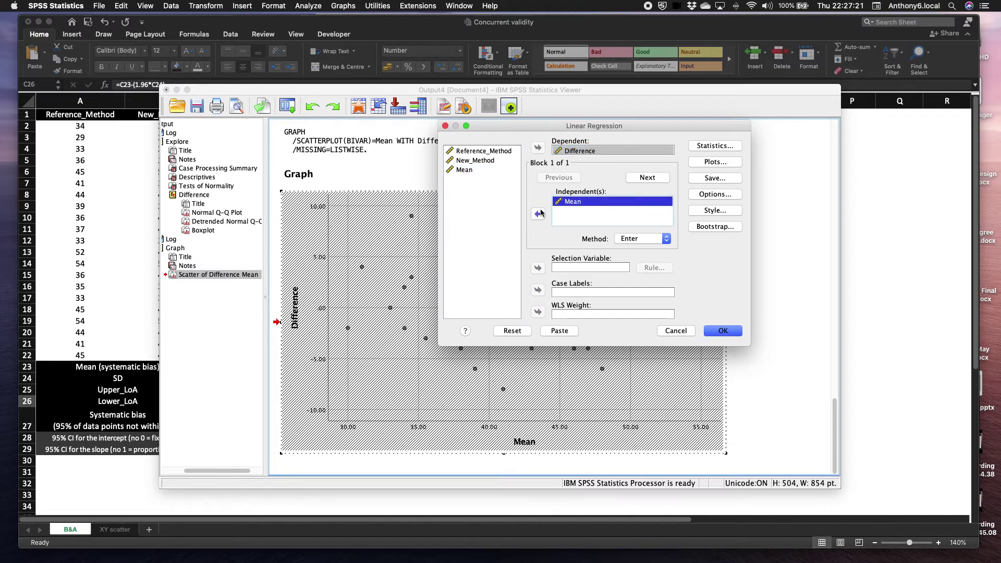
Step: Request 95% confidence intervals for the coefficients and run the regression
{"action": "left_click_drag", "start_coordinate": [664, 124], "coordinate": [566, 119]}
{"action": "left_click", "coordinate": [611, 141]}
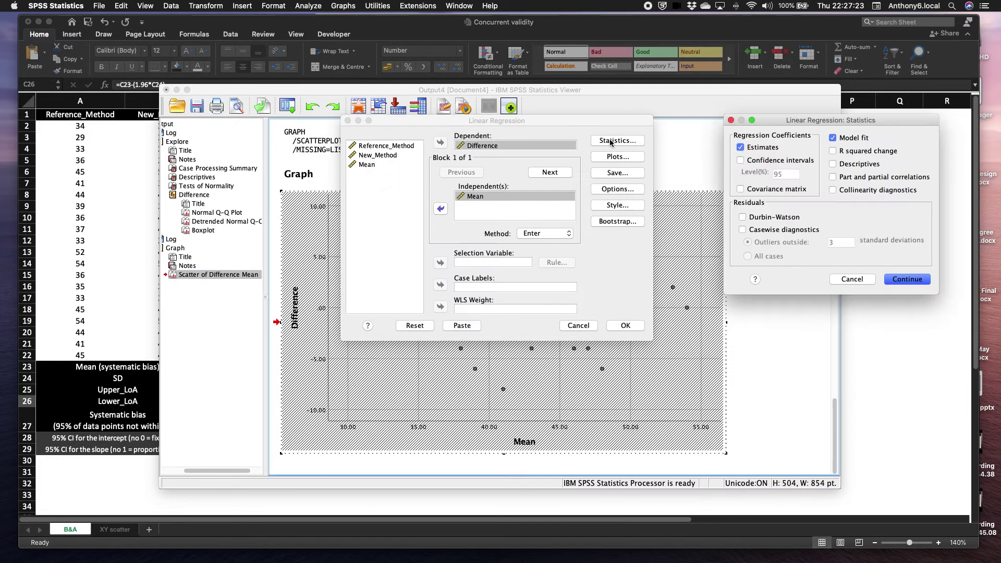
{"action": "left_click", "coordinate": [741, 161]}
{"action": "left_click", "coordinate": [901, 279]}
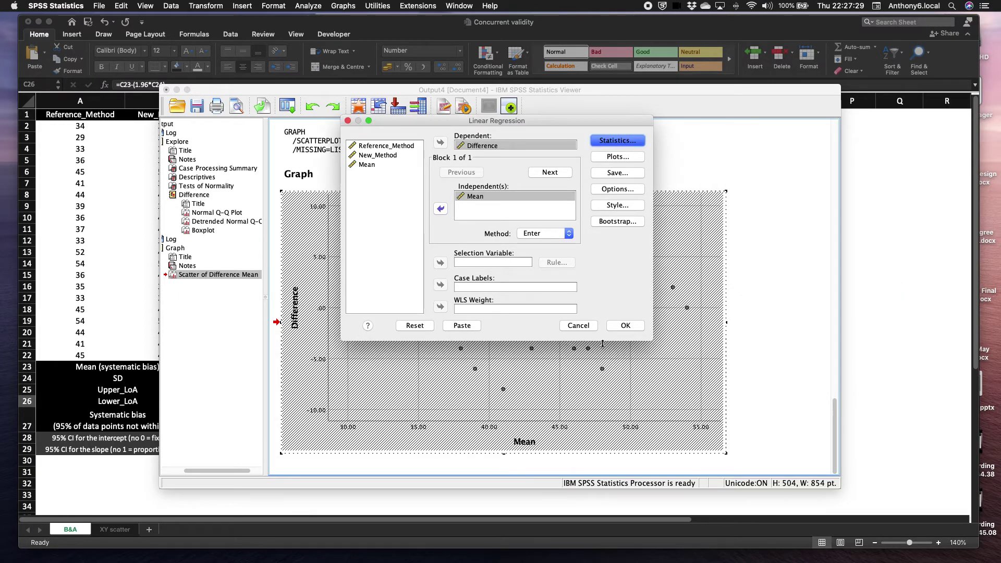
{"action": "left_click", "coordinate": [625, 326]}
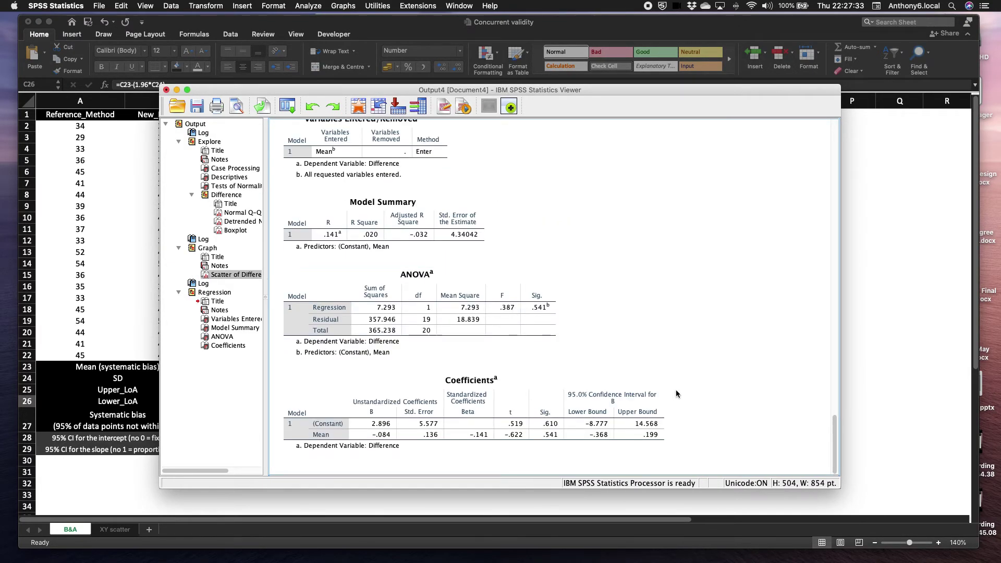
{"action": "left_click", "coordinate": [475, 422]}
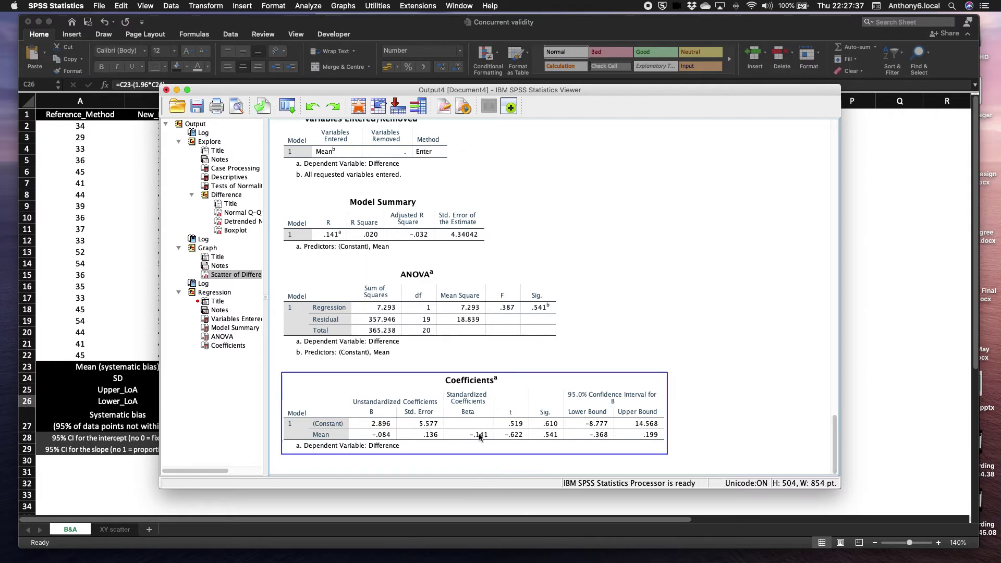
Step: Switch to the Excel workbook and view its XY scatter sheet
{"action": "key", "text": "Up"}
{"action": "key", "text": "Up"}
{"action": "key", "text": "Up"}
{"action": "mouse_move", "coordinate": [280, 89]}
{"action": "left_mouse_down"}
{"action": "mouse_move", "coordinate": [555, 111]}
{"action": "mouse_move", "coordinate": [279, 92]}
{"action": "left_mouse_up"}
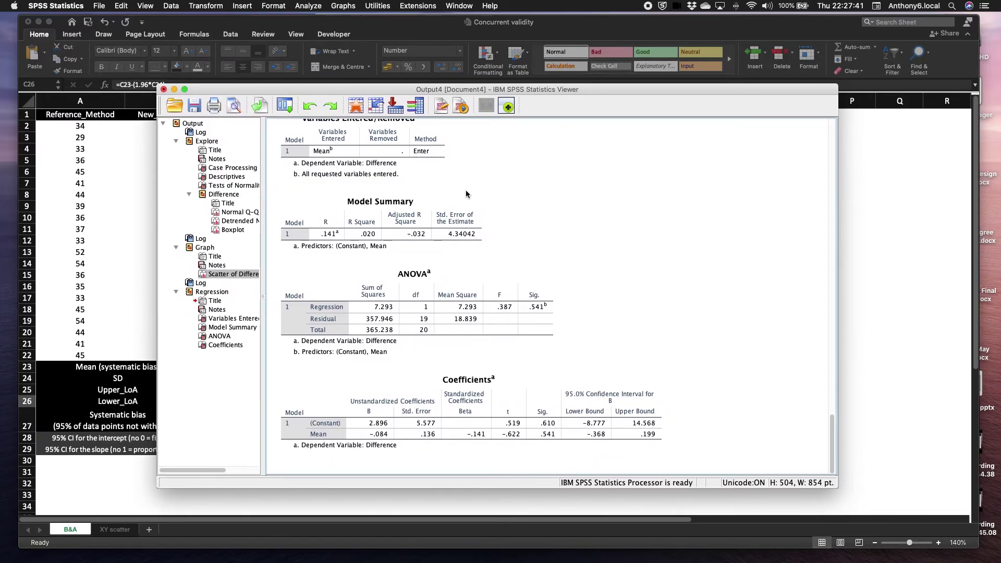
{"action": "left_click", "coordinate": [472, 204]}
{"action": "left_click", "coordinate": [503, 241]}
{"action": "key", "text": "ctrl+Up"}
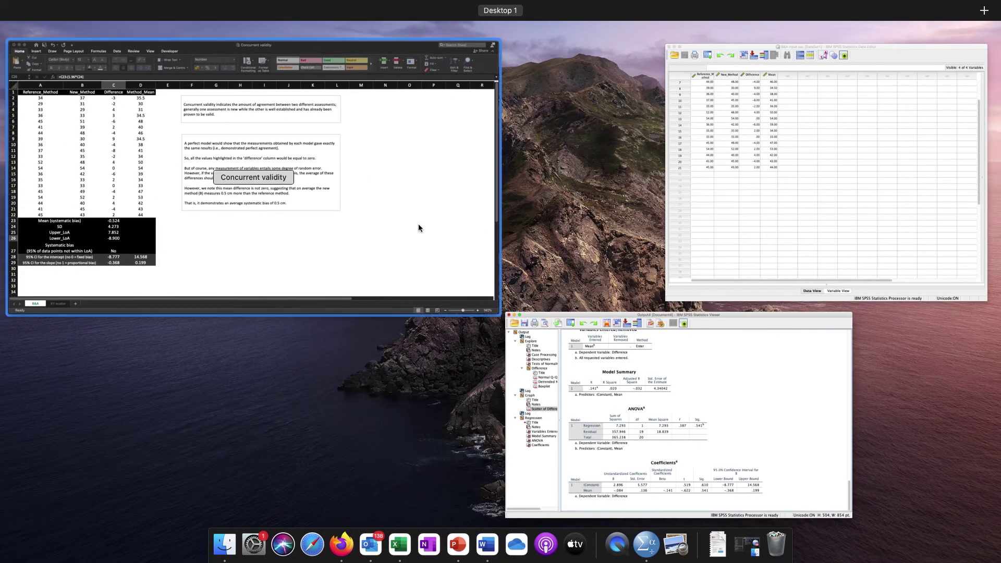
{"action": "left_click", "coordinate": [418, 223]}
{"action": "left_click", "coordinate": [115, 529]}
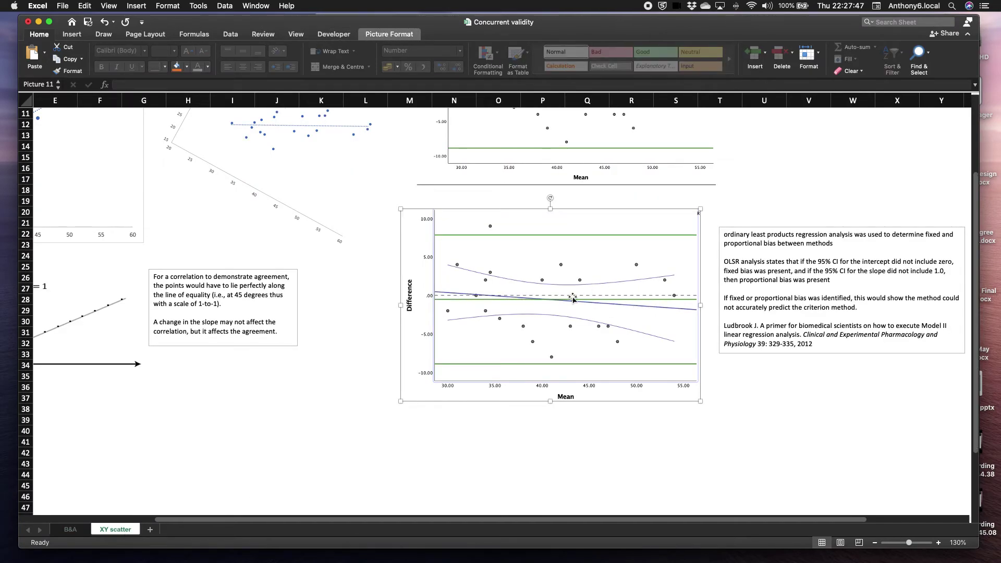
Step: Bring the SPSS regression output back in front and shift it right
{"action": "key", "text": "ctrl+Up"}
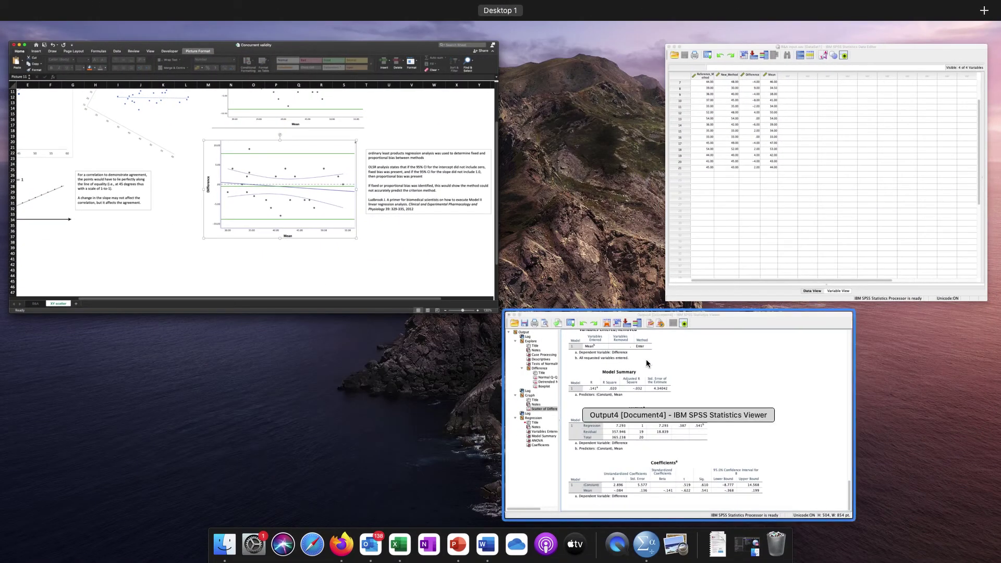
{"action": "left_click", "coordinate": [681, 379]}
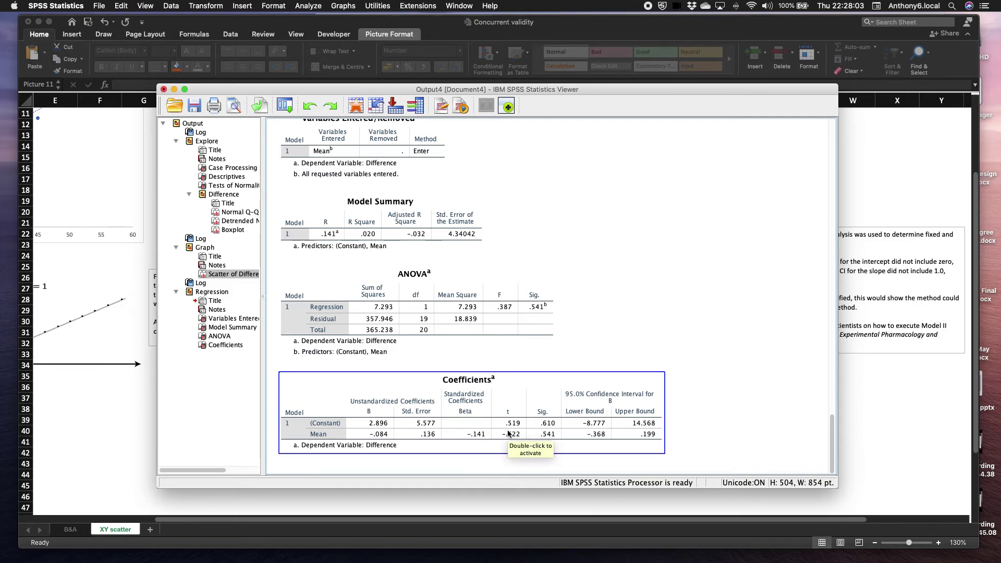
{"action": "left_click_drag", "start_coordinate": [291, 89], "coordinate": [386, 81]}
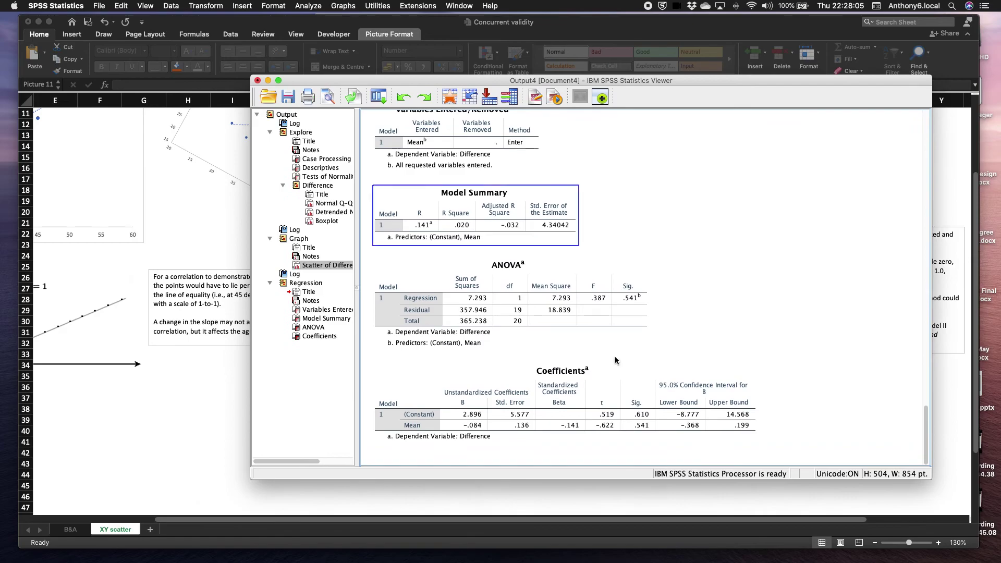
{"action": "left_click", "coordinate": [72, 536]}
Step: Place the SPSS Coefficients table beside Excel's B&A sheet, keeping columns A–D visible
{"action": "left_click", "coordinate": [72, 535]}
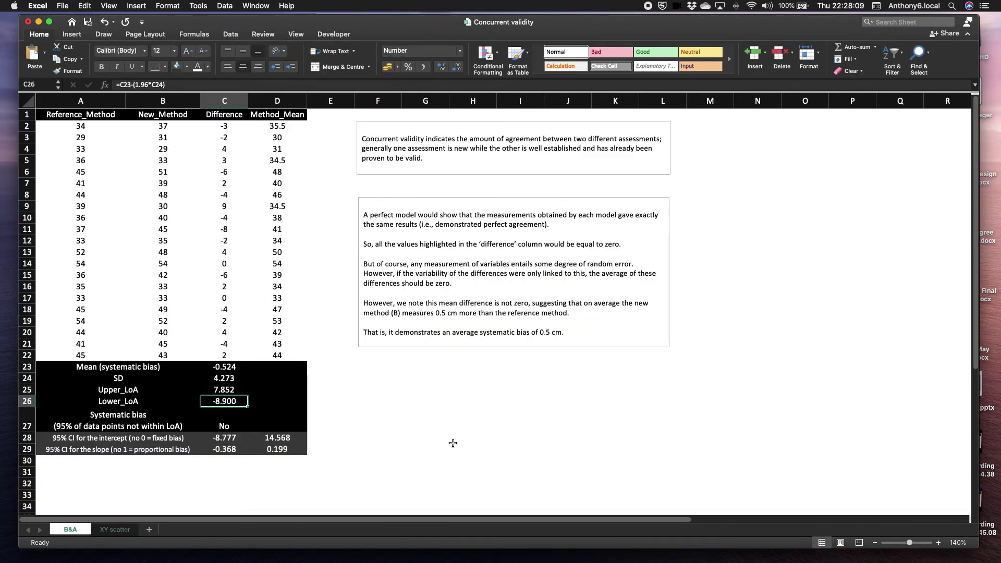
{"action": "key", "text": "ctrl+Up"}
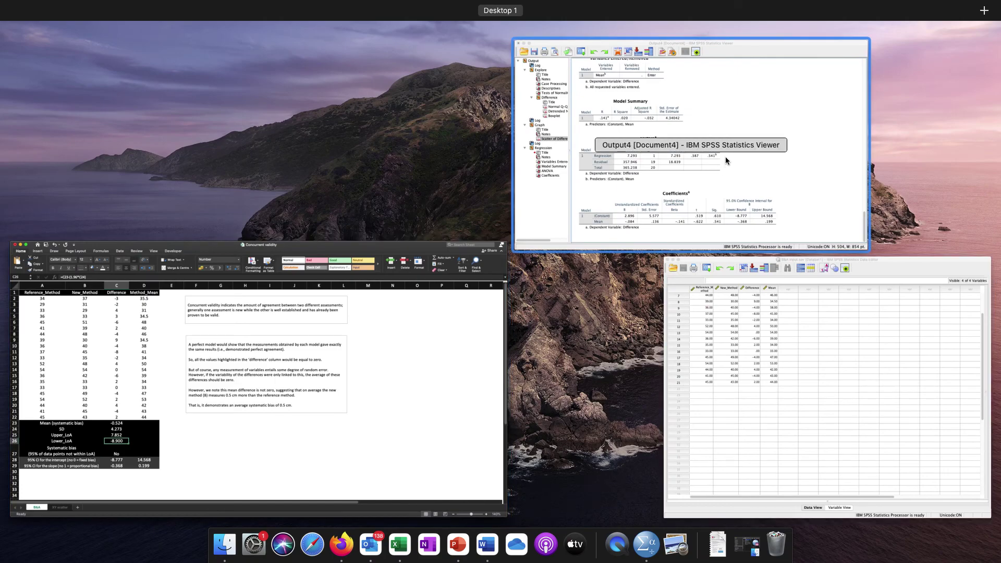
{"action": "left_click", "coordinate": [726, 154]}
{"action": "left_click", "coordinate": [730, 417]}
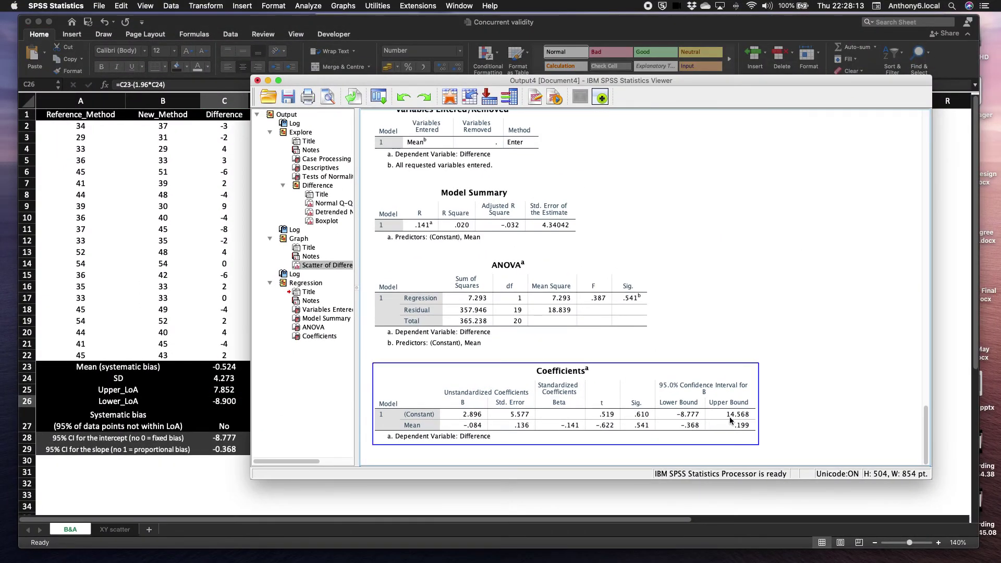
{"action": "left_click", "coordinate": [305, 360]}
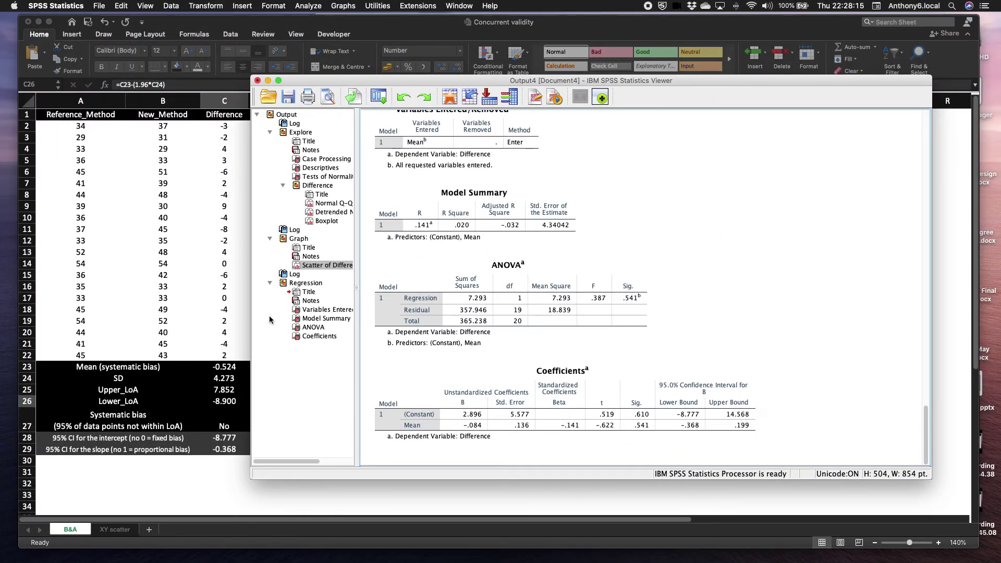
{"action": "left_click_drag", "start_coordinate": [339, 78], "coordinate": [456, 86]}
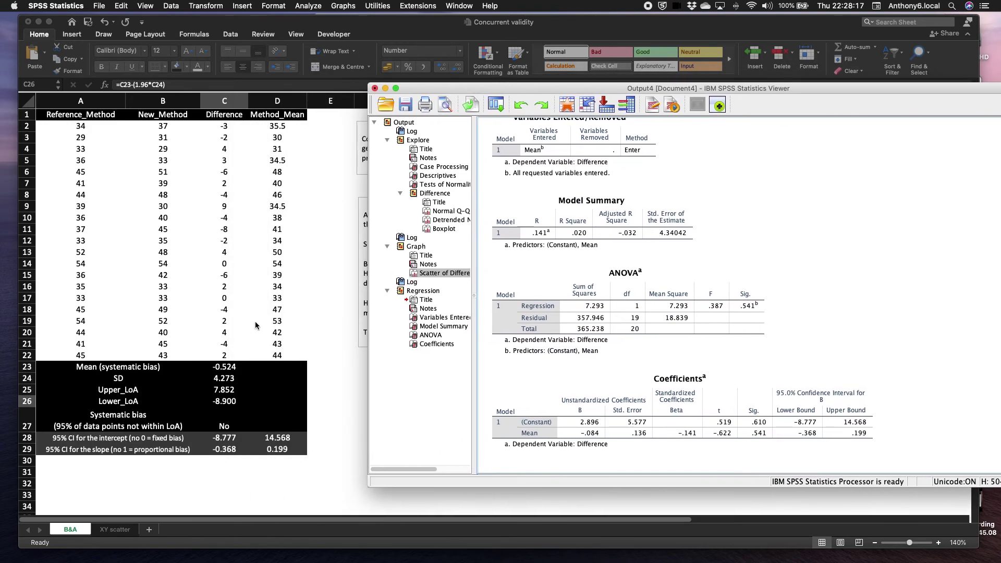